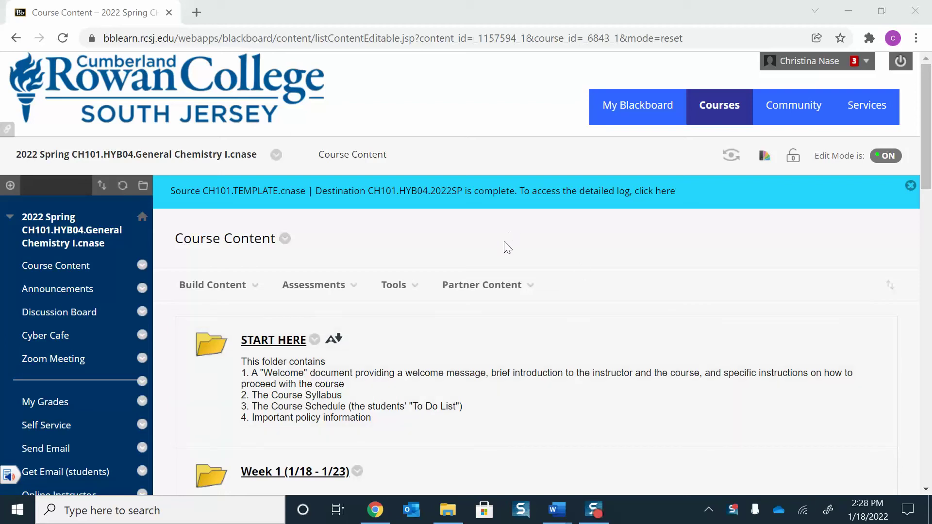
- Browse START HERE and Announcements, then open the Week 1 (1/18 - 1/23) folder
{"action": "left_click", "coordinate": [46, 265]}
{"action": "scroll", "coordinate": [344, 181], "scroll_direction": "down", "scroll_amount": 3}
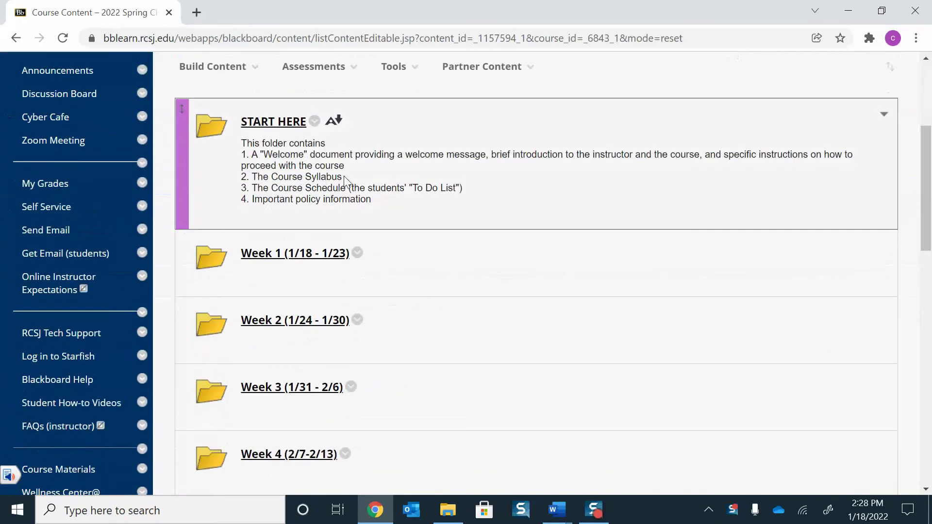
{"action": "left_click", "coordinate": [255, 120]}
{"action": "mouse_move", "coordinate": [481, 66]}
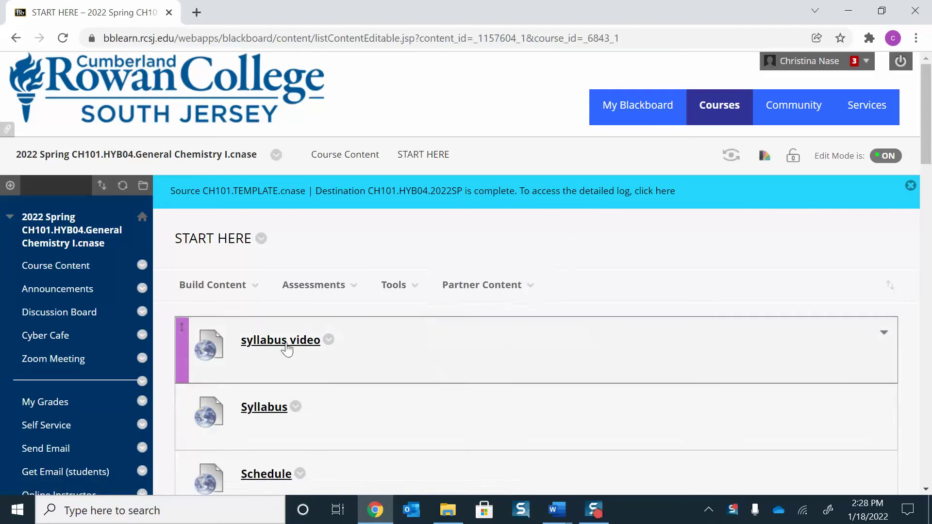
{"action": "scroll", "coordinate": [290, 344], "scroll_direction": "down", "scroll_amount": 2}
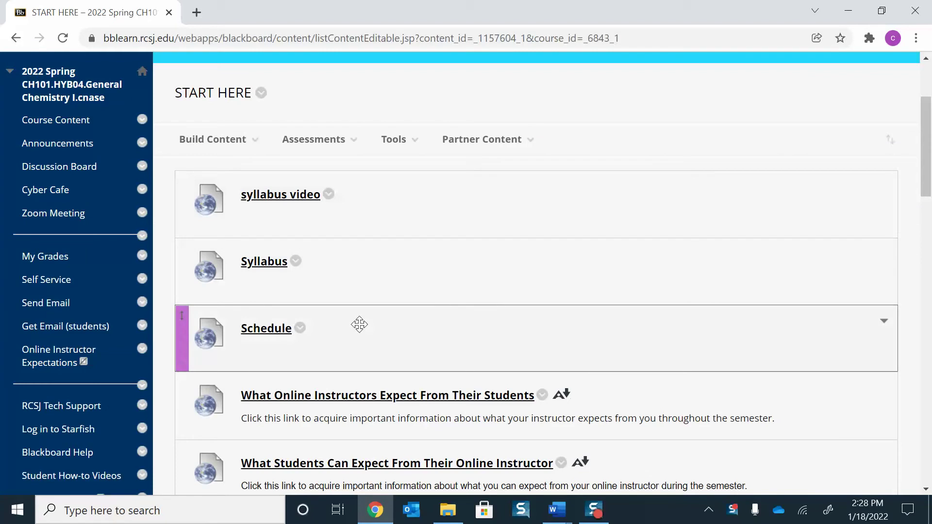
{"action": "scroll", "coordinate": [356, 322], "scroll_direction": "up", "scroll_amount": 1}
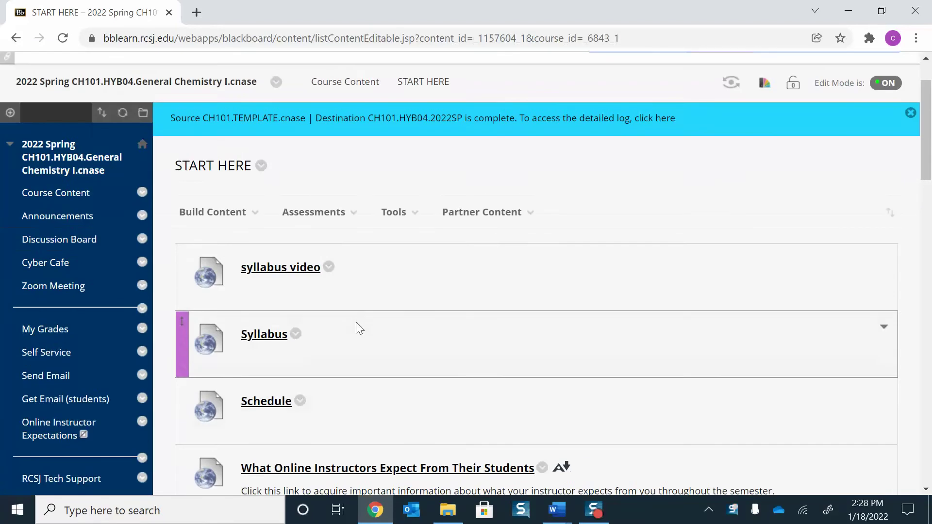
{"action": "left_click", "coordinate": [74, 216]}
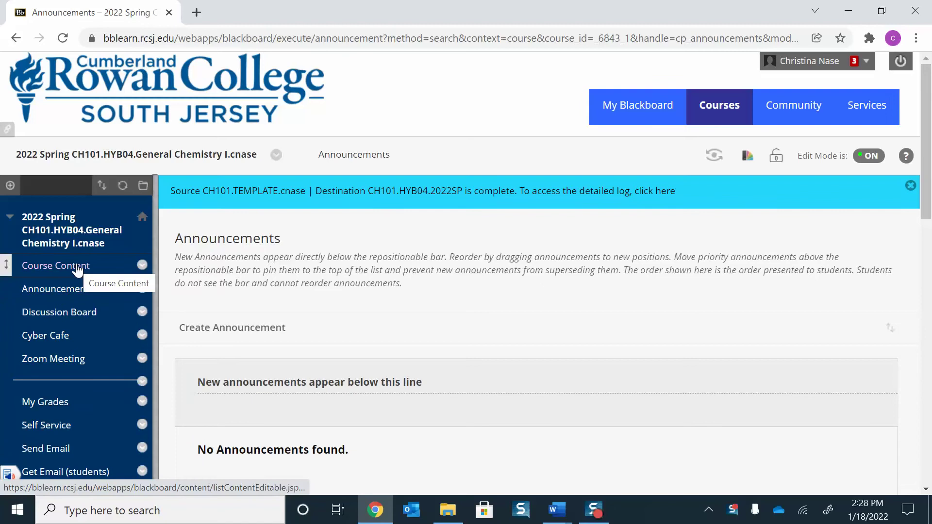
{"action": "left_click", "coordinate": [91, 267]}
{"action": "scroll", "coordinate": [513, 262], "scroll_direction": "down", "scroll_amount": 3}
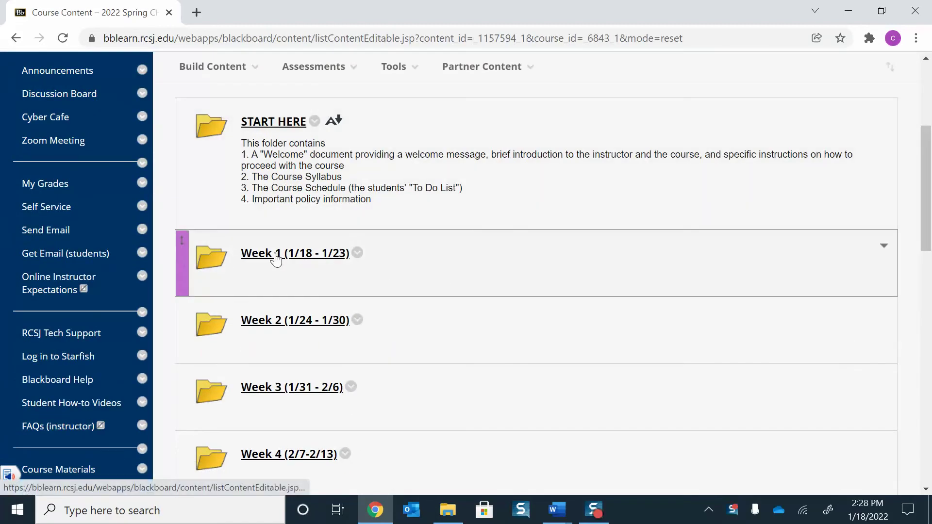
{"action": "scroll", "coordinate": [314, 278], "scroll_direction": "down", "scroll_amount": 1}
{"action": "scroll", "coordinate": [313, 277], "scroll_direction": "down", "scroll_amount": 3}
{"action": "scroll", "coordinate": [307, 255], "scroll_direction": "up", "scroll_amount": 3}
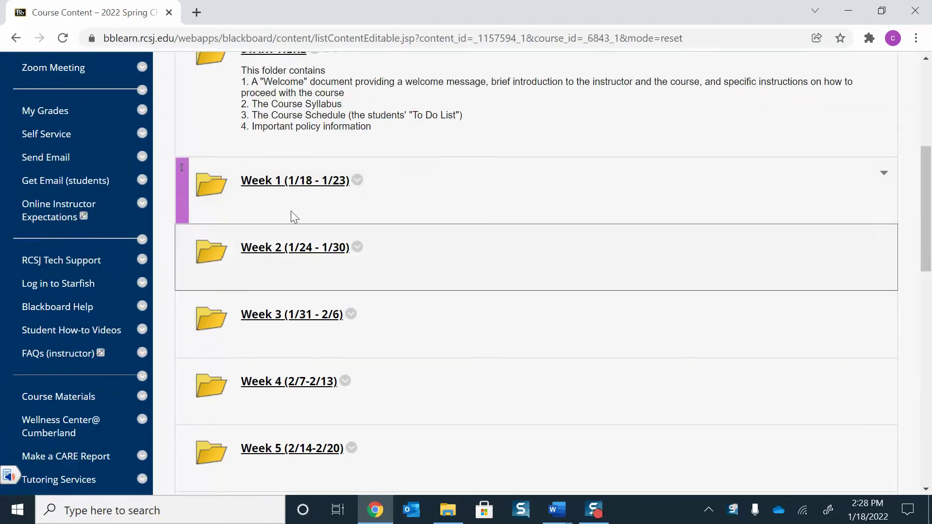
{"action": "left_click", "coordinate": [290, 184]}
{"action": "scroll", "coordinate": [459, 227], "scroll_direction": "down", "scroll_amount": 2}
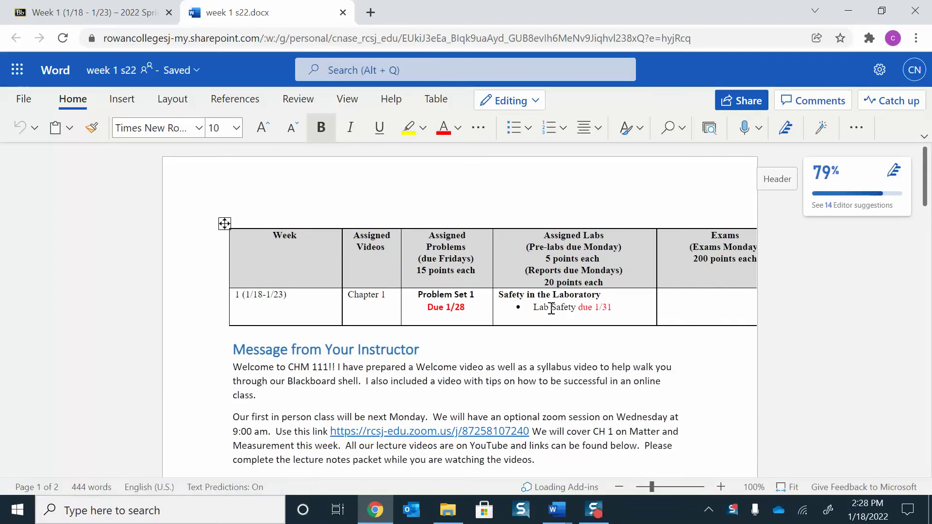
{"action": "scroll", "coordinate": [561, 321], "scroll_direction": "down", "scroll_amount": 2}
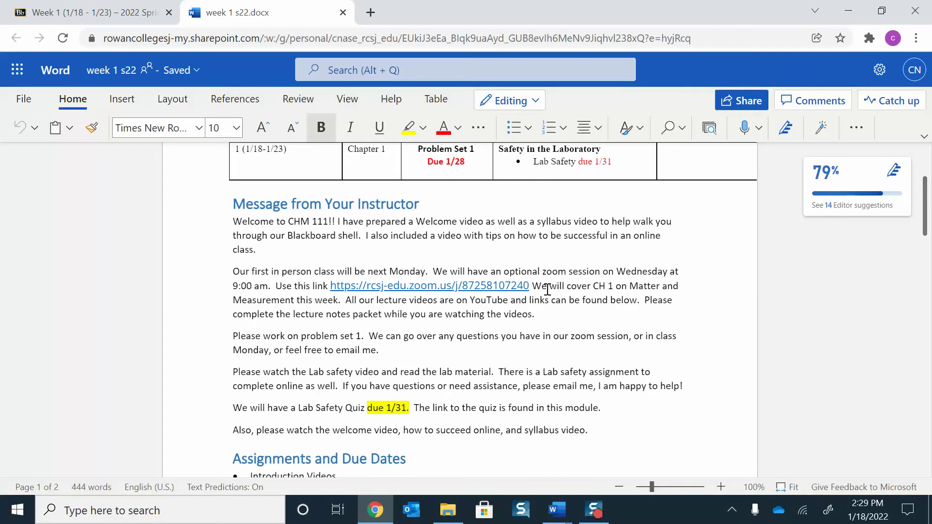
{"action": "scroll", "coordinate": [561, 284], "scroll_direction": "down", "scroll_amount": 4}
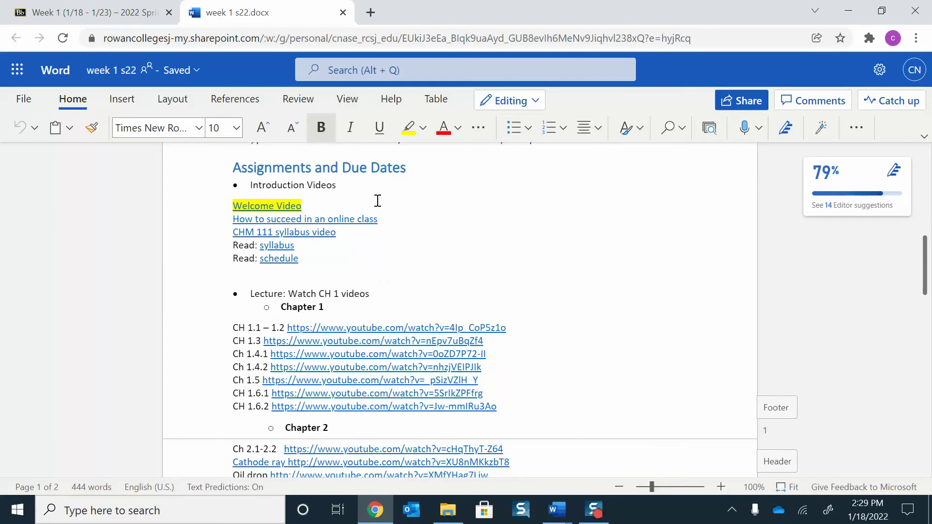
{"action": "scroll", "coordinate": [491, 221], "scroll_direction": "down", "scroll_amount": 1}
{"action": "scroll", "coordinate": [355, 228], "scroll_direction": "down", "scroll_amount": 1}
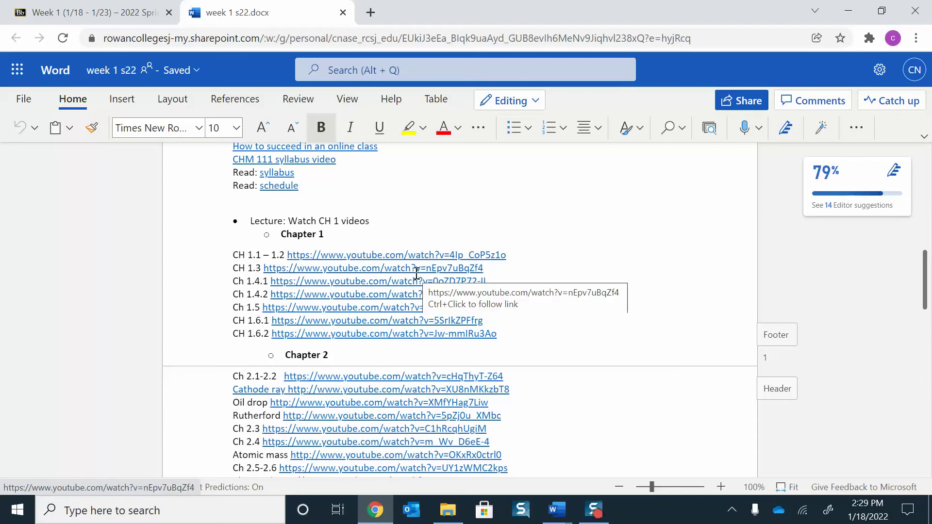
{"action": "scroll", "coordinate": [417, 274], "scroll_direction": "down", "scroll_amount": 2}
{"action": "scroll", "coordinate": [418, 272], "scroll_direction": "down", "scroll_amount": 3}
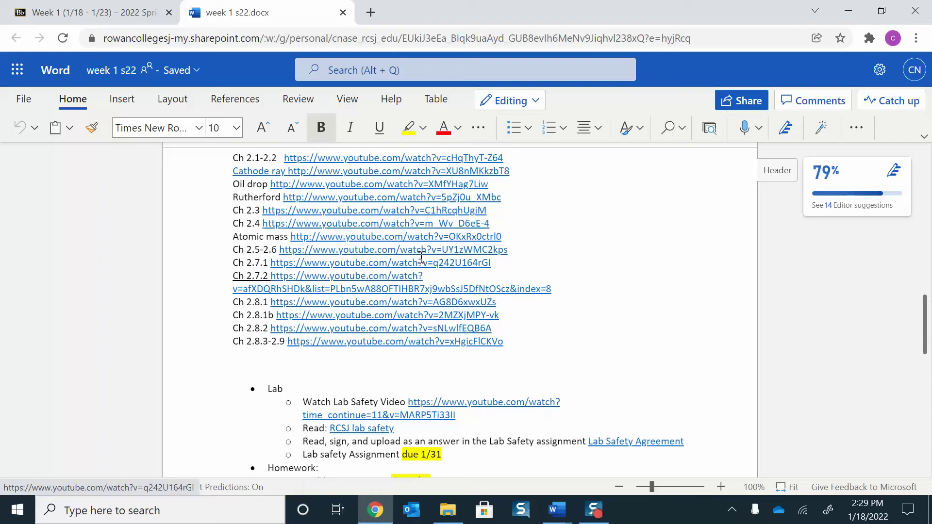
{"action": "scroll", "coordinate": [421, 256], "scroll_direction": "down", "scroll_amount": 2}
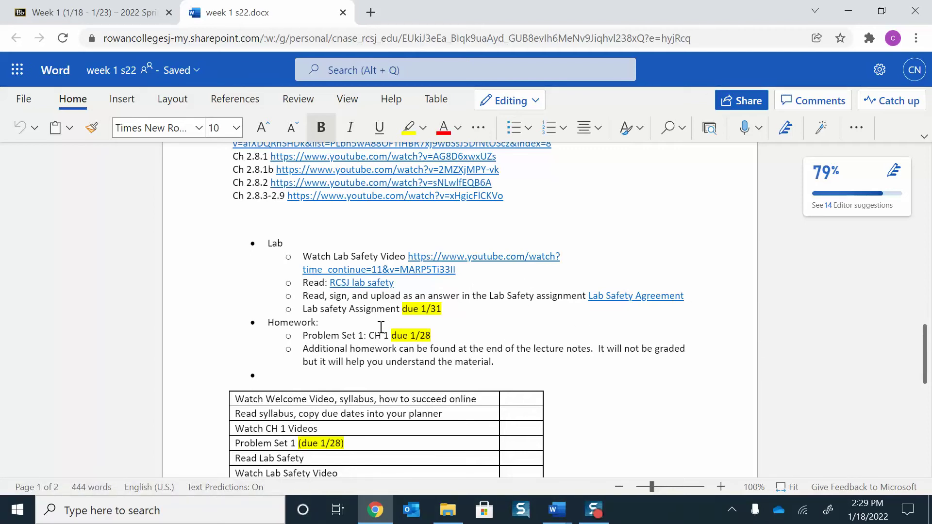
{"action": "scroll", "coordinate": [373, 314], "scroll_direction": "down", "scroll_amount": 2}
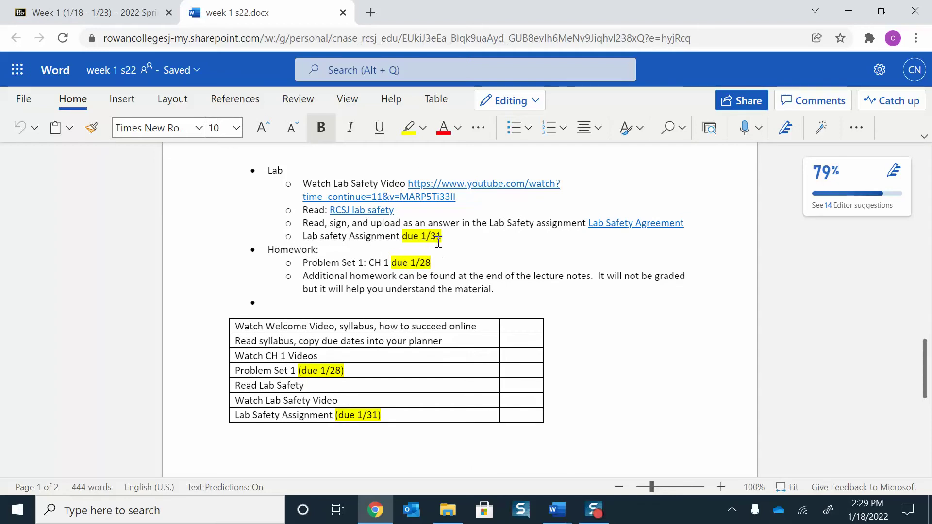
{"action": "scroll", "coordinate": [541, 256], "scroll_direction": "down", "scroll_amount": 2}
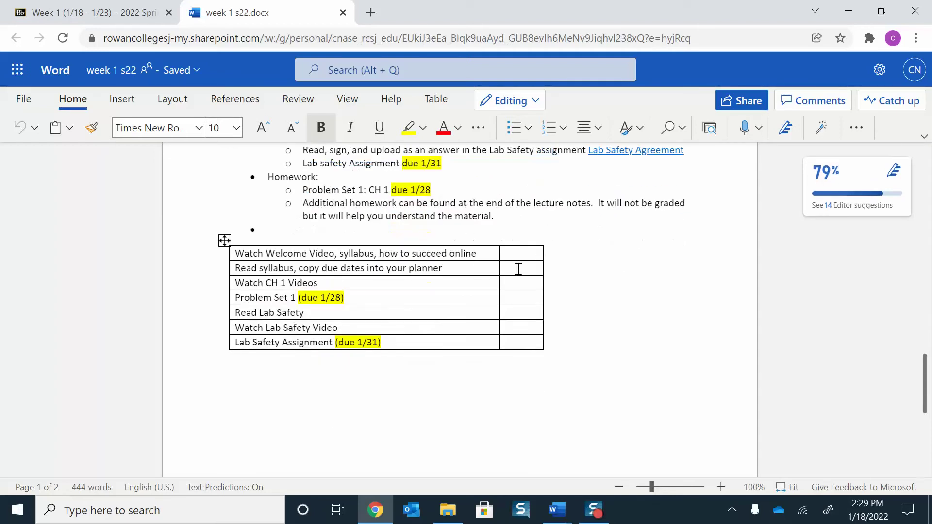
{"action": "mouse_move", "coordinate": [499, 251]}
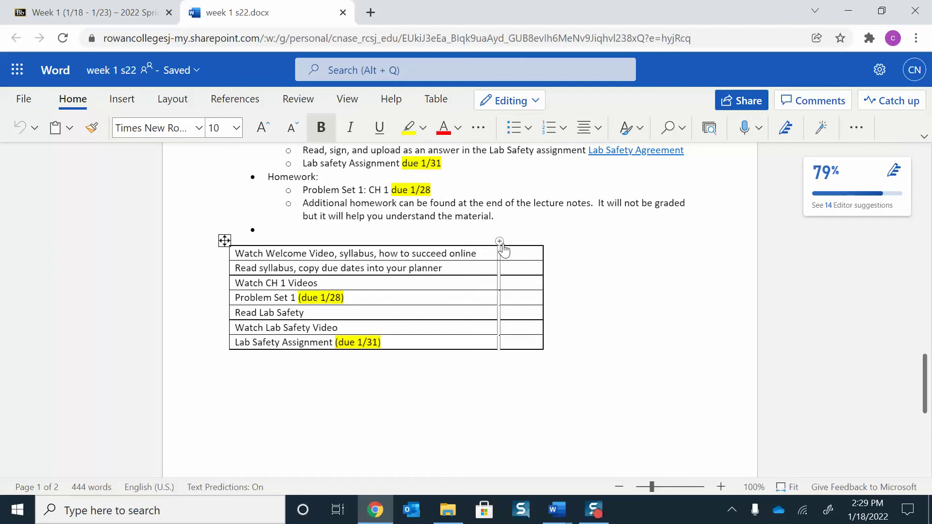
{"action": "scroll", "coordinate": [424, 316], "scroll_direction": "down", "scroll_amount": 2}
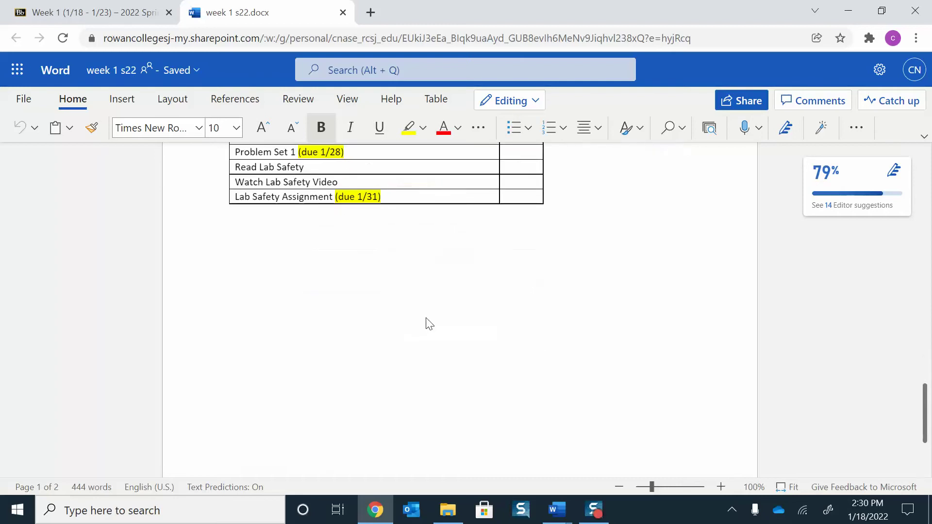
{"action": "scroll", "coordinate": [427, 322], "scroll_direction": "up", "scroll_amount": 3}
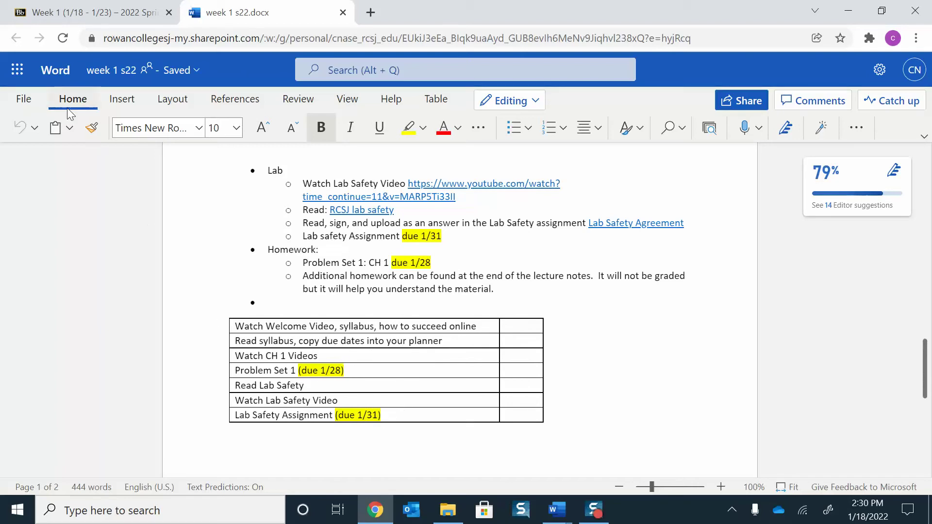
{"action": "scroll", "coordinate": [439, 202], "scroll_direction": "up", "scroll_amount": 5}
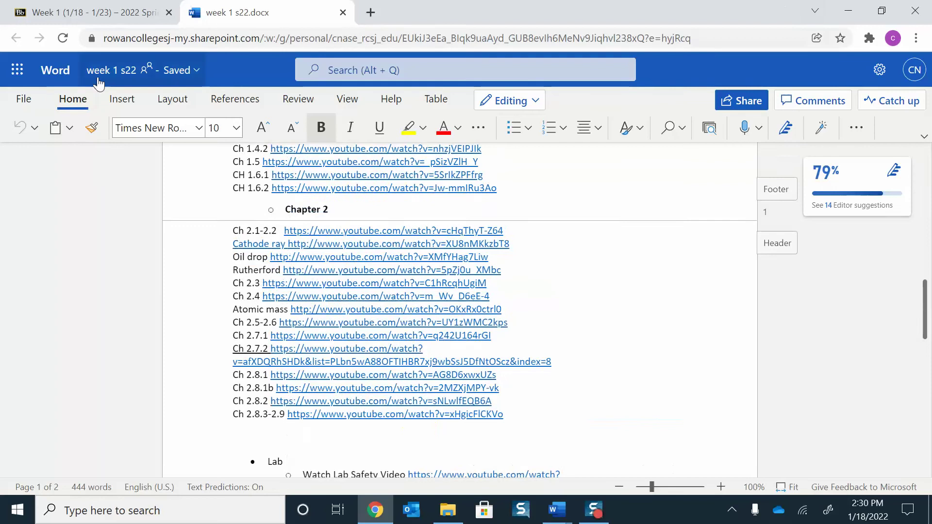
- Open the downloaded Chapter 1 homework from Week 1, review it, then minimize it
{"action": "left_click", "coordinate": [95, 13]}
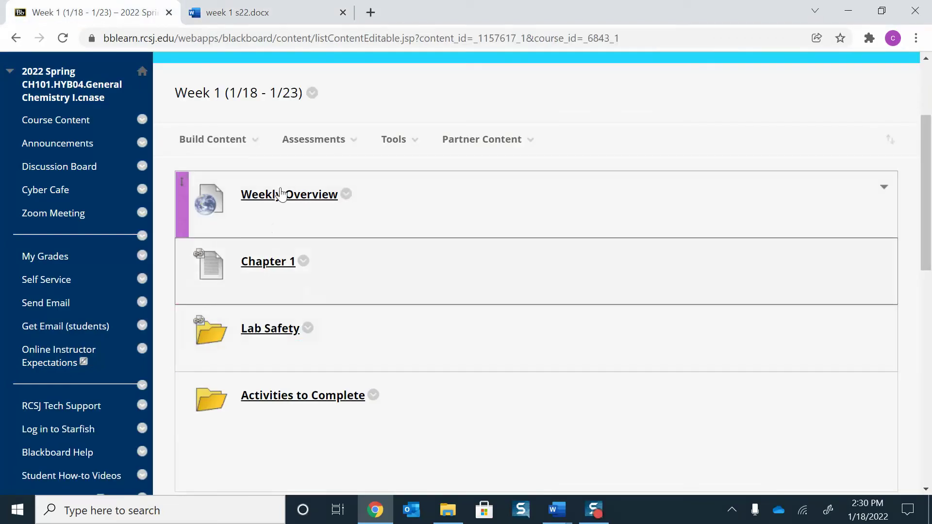
{"action": "left_click", "coordinate": [282, 259]}
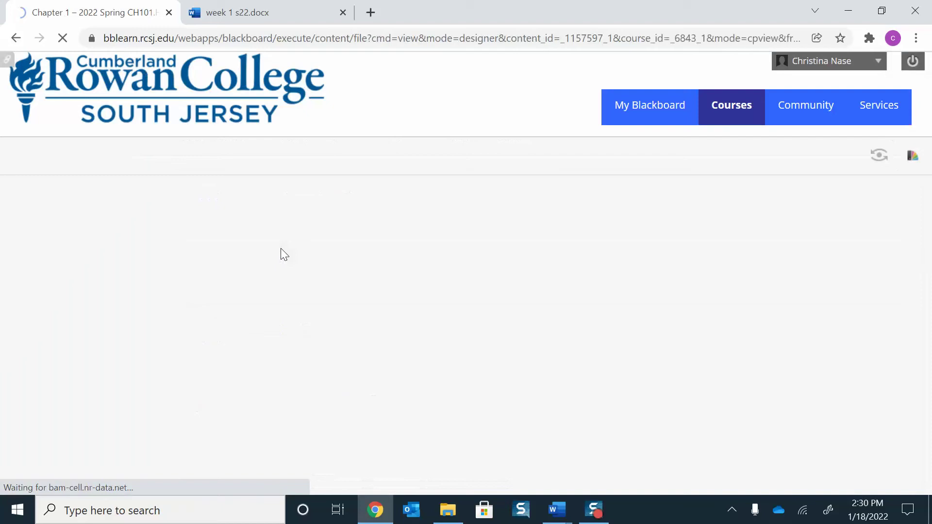
{"action": "left_click", "coordinate": [66, 474]}
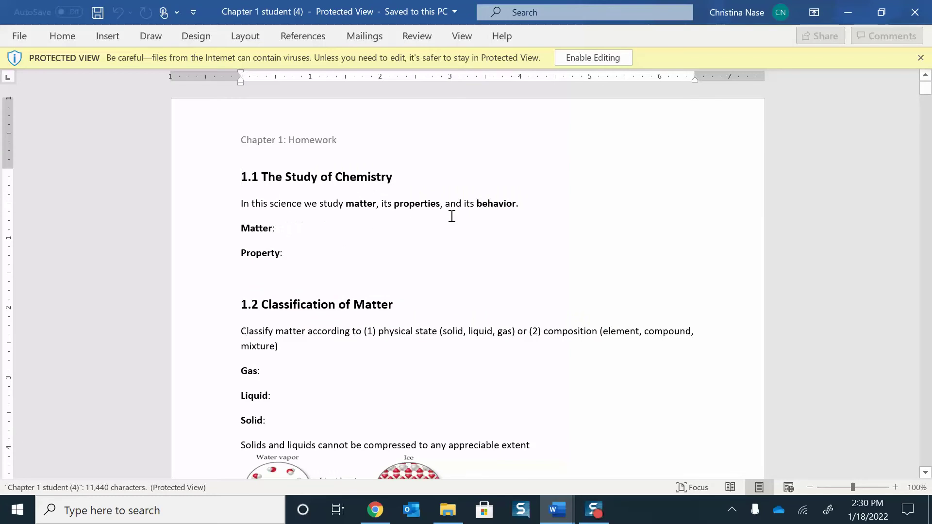
{"action": "scroll", "coordinate": [478, 245], "scroll_direction": "down", "scroll_amount": 4}
{"action": "scroll", "coordinate": [479, 245], "scroll_direction": "down", "scroll_amount": 6}
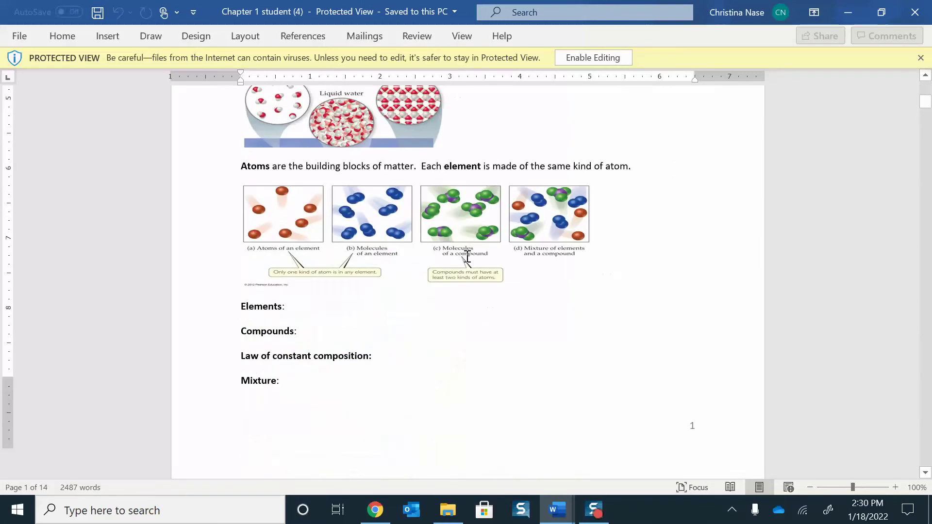
{"action": "scroll", "coordinate": [464, 255], "scroll_direction": "down", "scroll_amount": 4}
{"action": "scroll", "coordinate": [462, 254], "scroll_direction": "down", "scroll_amount": 4}
{"action": "scroll", "coordinate": [462, 255], "scroll_direction": "down", "scroll_amount": 5}
{"action": "scroll", "coordinate": [455, 265], "scroll_direction": "down", "scroll_amount": 2}
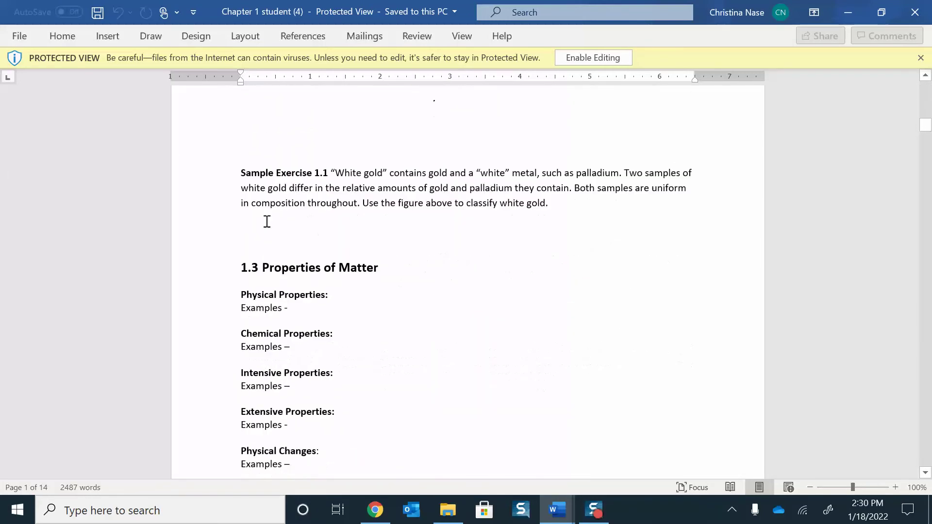
{"action": "scroll", "coordinate": [492, 217], "scroll_direction": "down", "scroll_amount": 3}
{"action": "scroll", "coordinate": [576, 241], "scroll_direction": "down", "scroll_amount": 4}
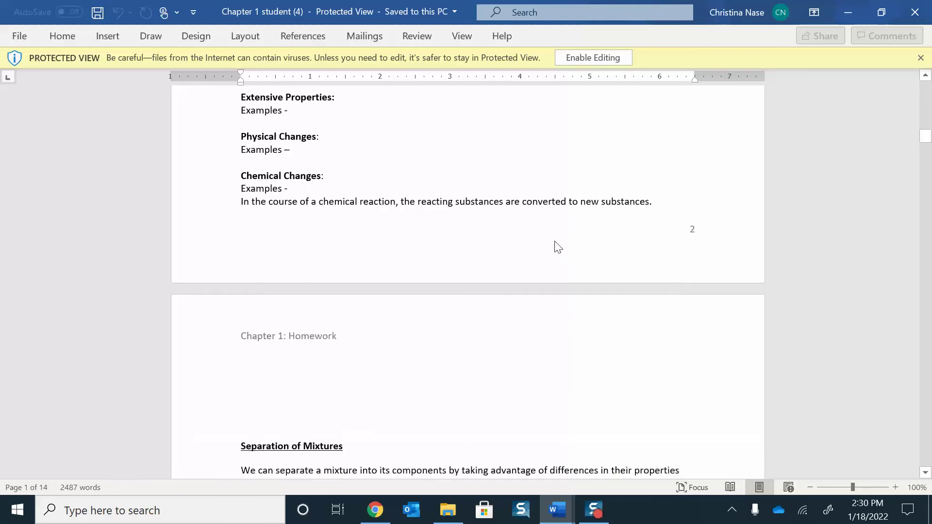
{"action": "scroll", "coordinate": [556, 245], "scroll_direction": "down", "scroll_amount": 5}
{"action": "scroll", "coordinate": [547, 256], "scroll_direction": "down", "scroll_amount": 5}
{"action": "scroll", "coordinate": [538, 221], "scroll_direction": "down", "scroll_amount": 3}
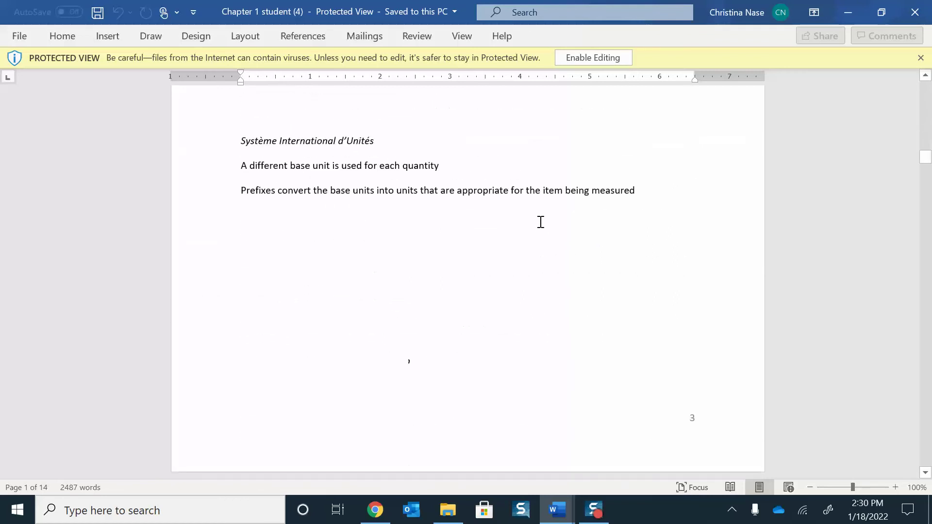
{"action": "scroll", "coordinate": [537, 229], "scroll_direction": "down", "scroll_amount": 5}
{"action": "scroll", "coordinate": [486, 224], "scroll_direction": "down", "scroll_amount": 3}
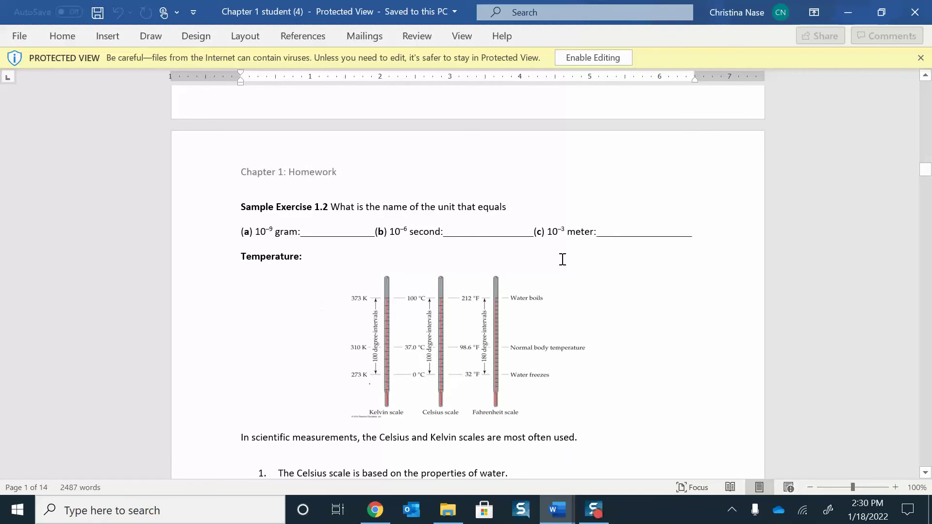
{"action": "scroll", "coordinate": [566, 244], "scroll_direction": "down", "scroll_amount": 2}
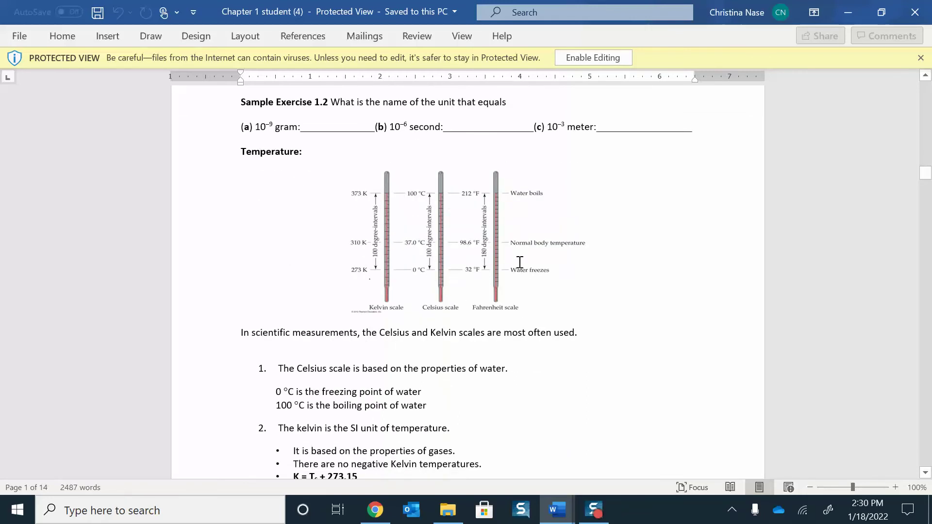
{"action": "scroll", "coordinate": [520, 260], "scroll_direction": "down", "scroll_amount": 4}
{"action": "scroll", "coordinate": [526, 243], "scroll_direction": "down", "scroll_amount": 5}
{"action": "scroll", "coordinate": [522, 238], "scroll_direction": "down", "scroll_amount": 1}
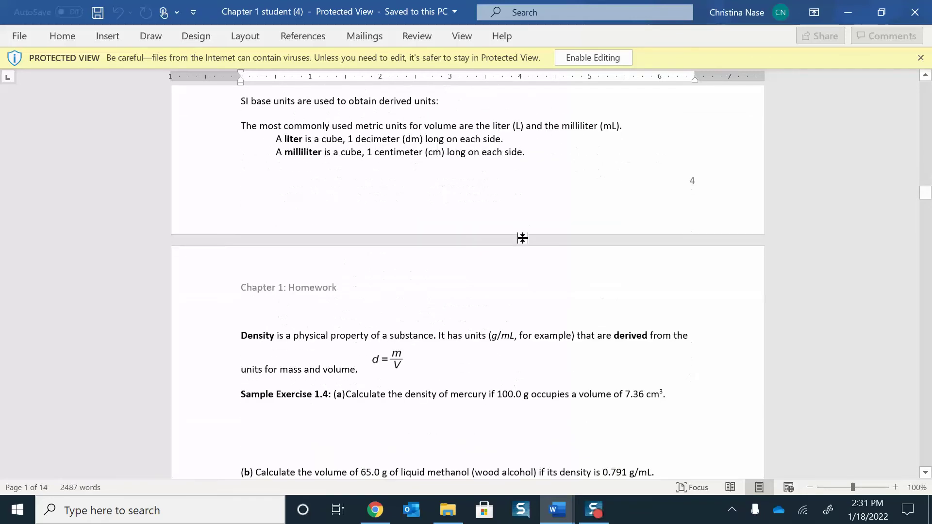
{"action": "scroll", "coordinate": [522, 244], "scroll_direction": "down", "scroll_amount": 3}
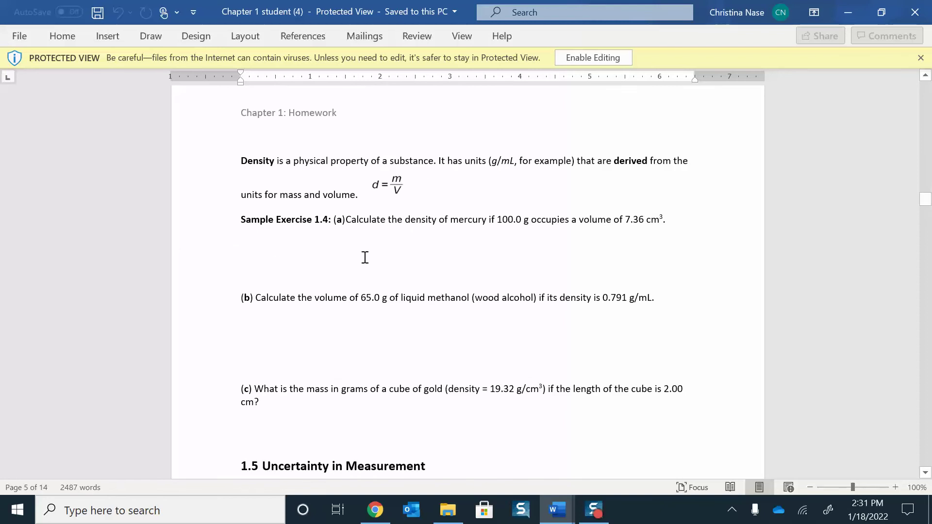
{"action": "left_click", "coordinate": [849, 13]}
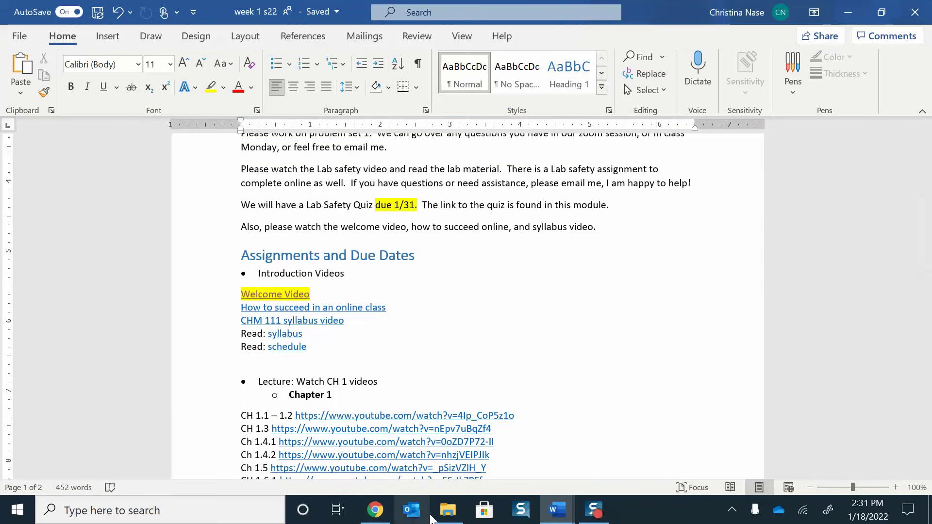
- Back in Blackboard, browse Week 1's Activities to Complete, then open the Week 3 folder
{"action": "left_click", "coordinate": [374, 510]}
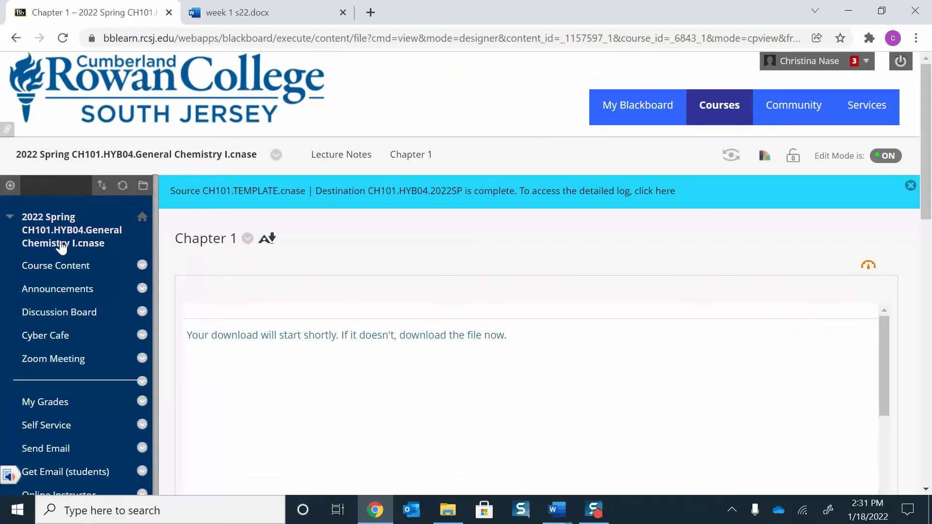
{"action": "left_click", "coordinate": [72, 265]}
{"action": "scroll", "coordinate": [496, 193], "scroll_direction": "down", "scroll_amount": 5}
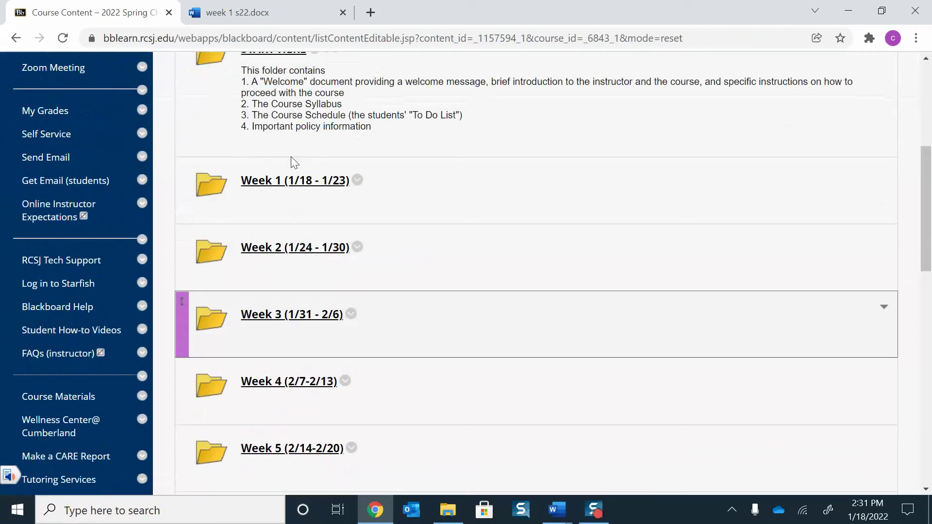
{"action": "left_click", "coordinate": [295, 179]}
{"action": "scroll", "coordinate": [512, 226], "scroll_direction": "down", "scroll_amount": 1}
{"action": "scroll", "coordinate": [427, 253], "scroll_direction": "down", "scroll_amount": 2}
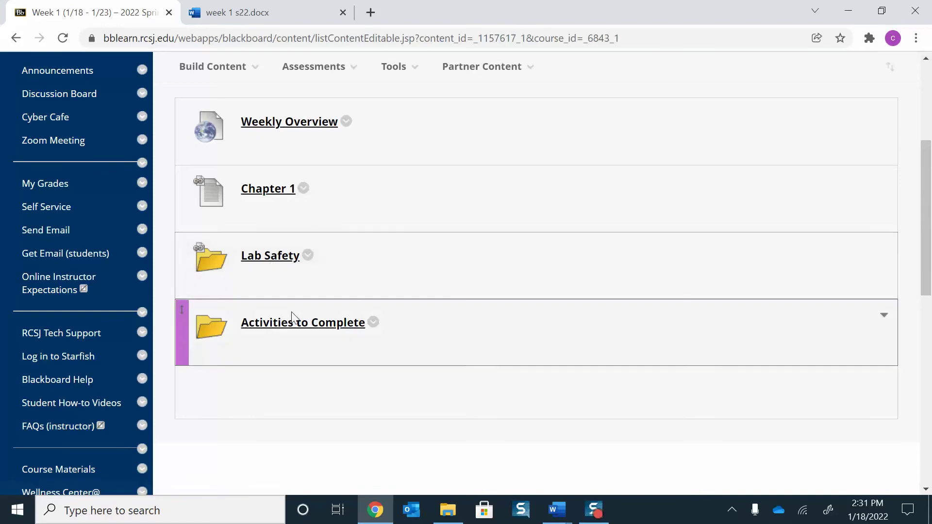
{"action": "left_click", "coordinate": [304, 325]}
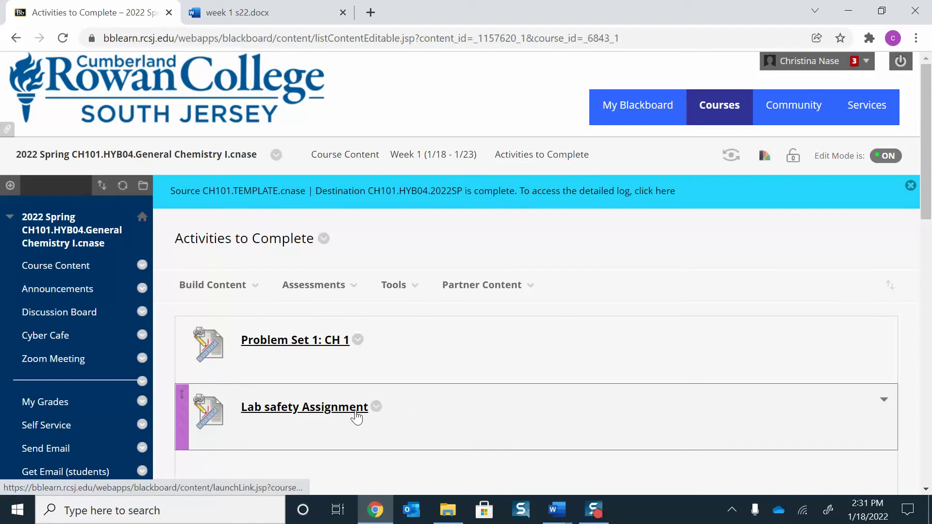
{"action": "left_click", "coordinate": [60, 268]}
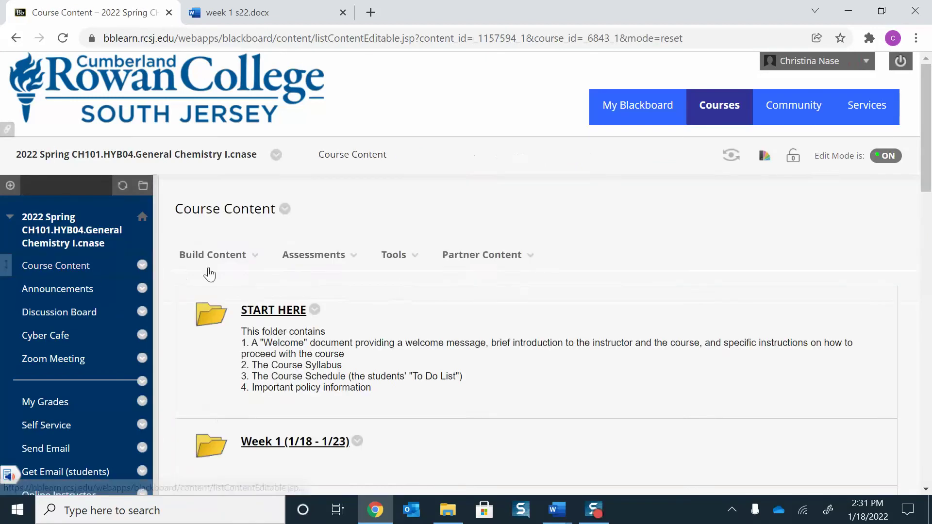
{"action": "scroll", "coordinate": [431, 258], "scroll_direction": "down", "scroll_amount": 4}
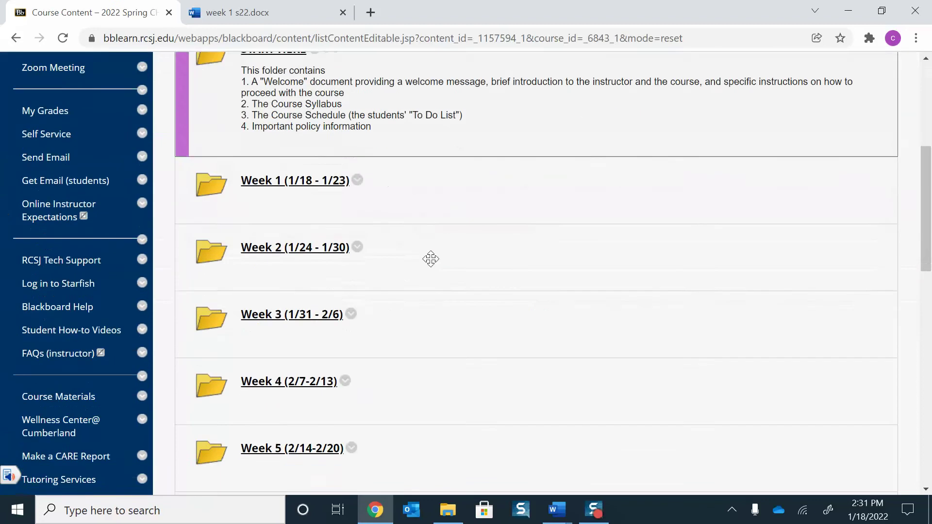
{"action": "left_click", "coordinate": [325, 314]}
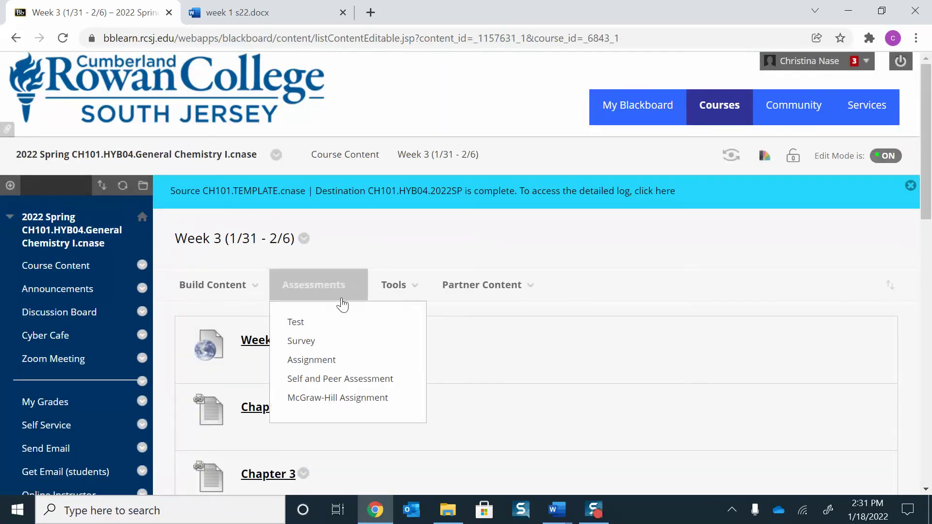
{"action": "scroll", "coordinate": [343, 306], "scroll_direction": "down", "scroll_amount": 4}
- Open Lab 2: Density, preview the Density Report assignment, and open its report template
{"action": "left_click", "coordinate": [295, 318]}
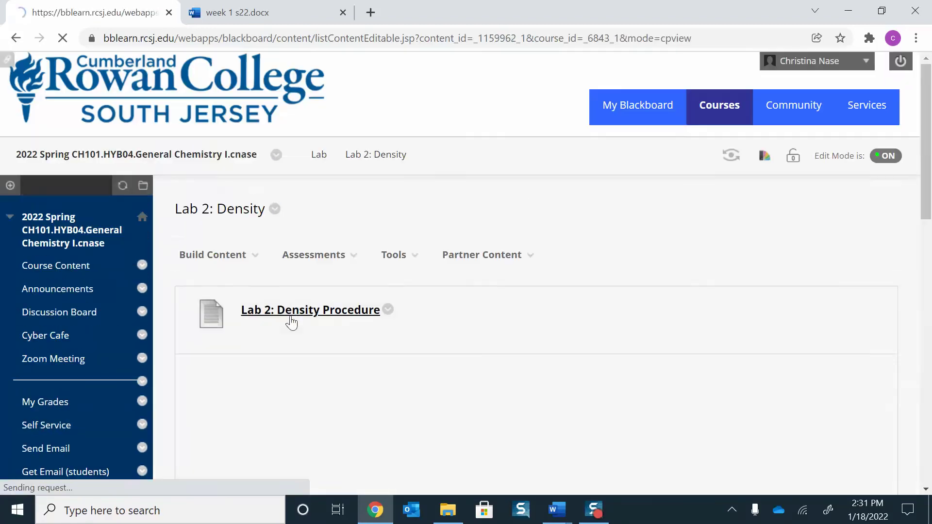
{"action": "scroll", "coordinate": [463, 285], "scroll_direction": "down", "scroll_amount": 1}
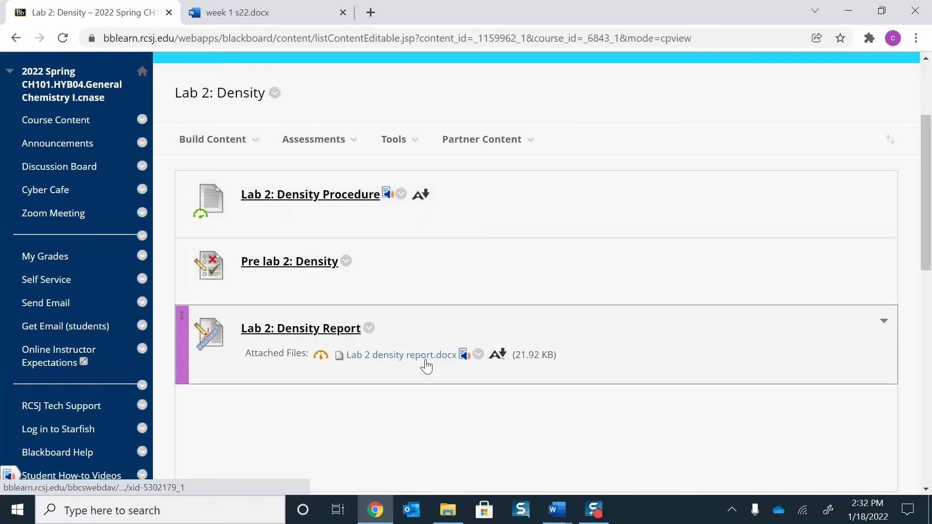
{"action": "left_click", "coordinate": [348, 331]}
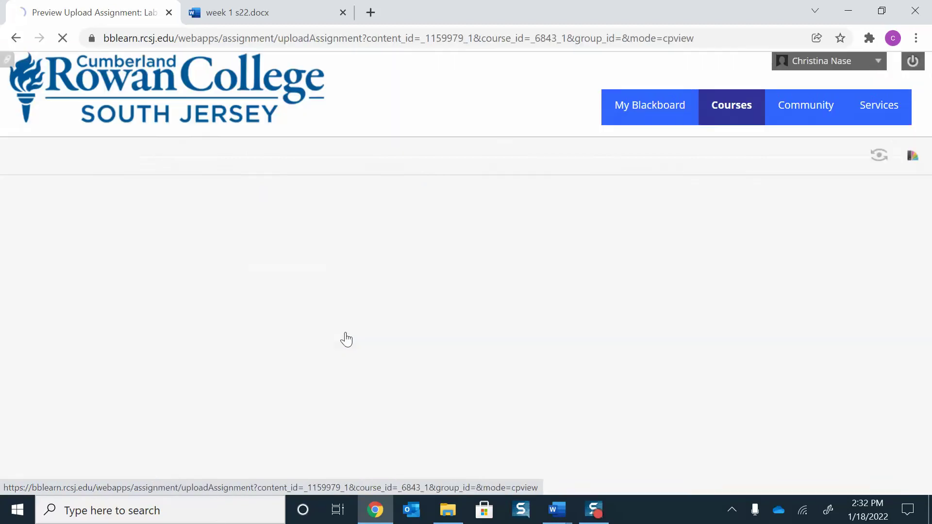
{"action": "scroll", "coordinate": [499, 233], "scroll_direction": "down", "scroll_amount": 4}
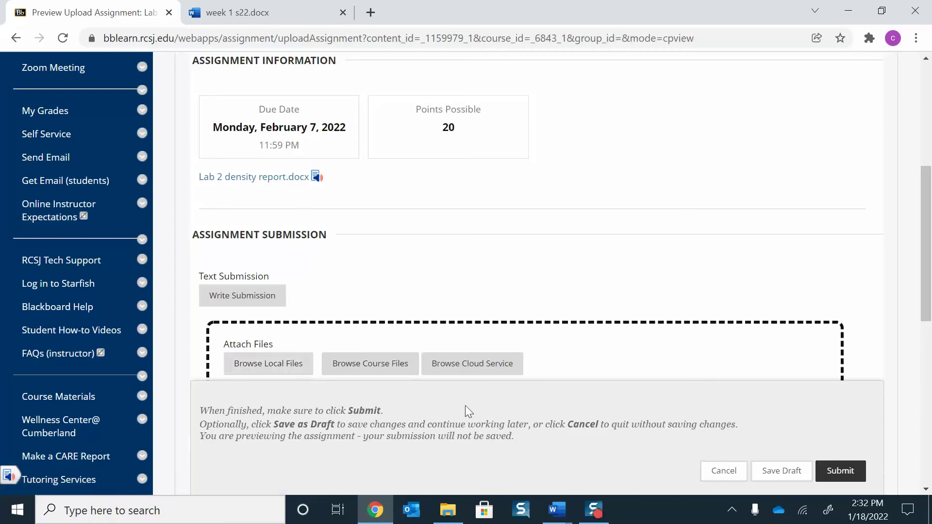
{"action": "left_click", "coordinate": [265, 186]}
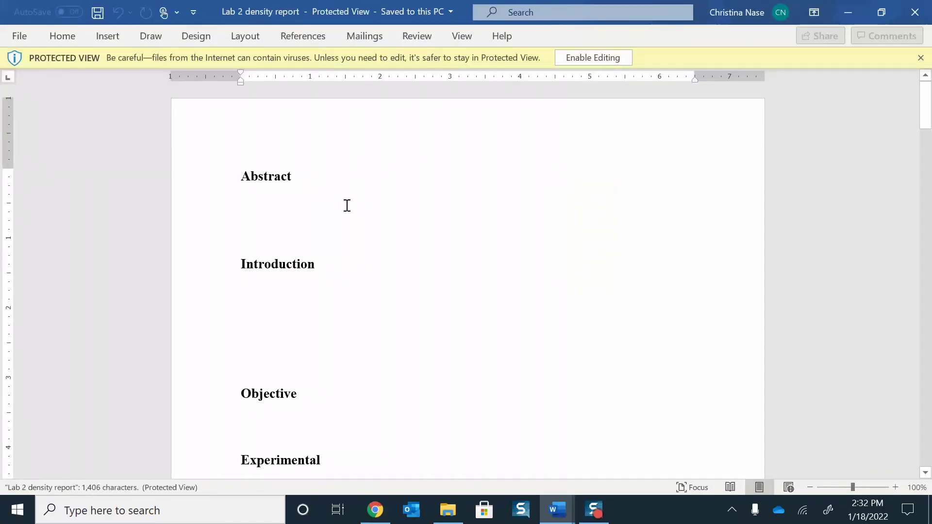
{"action": "scroll", "coordinate": [346, 206], "scroll_direction": "down", "scroll_amount": 2}
{"action": "scroll", "coordinate": [349, 234], "scroll_direction": "down", "scroll_amount": 3}
{"action": "scroll", "coordinate": [347, 246], "scroll_direction": "down", "scroll_amount": 1}
{"action": "scroll", "coordinate": [348, 250], "scroll_direction": "down", "scroll_amount": 5}
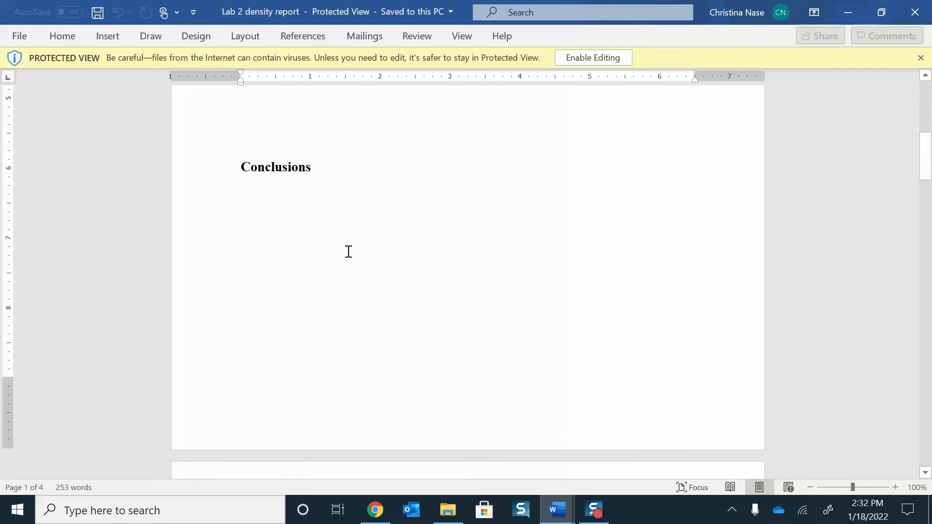
{"action": "scroll", "coordinate": [405, 223], "scroll_direction": "up", "scroll_amount": 2}
{"action": "scroll", "coordinate": [274, 267], "scroll_direction": "up", "scroll_amount": 3}
{"action": "scroll", "coordinate": [333, 231], "scroll_direction": "up", "scroll_amount": 4}
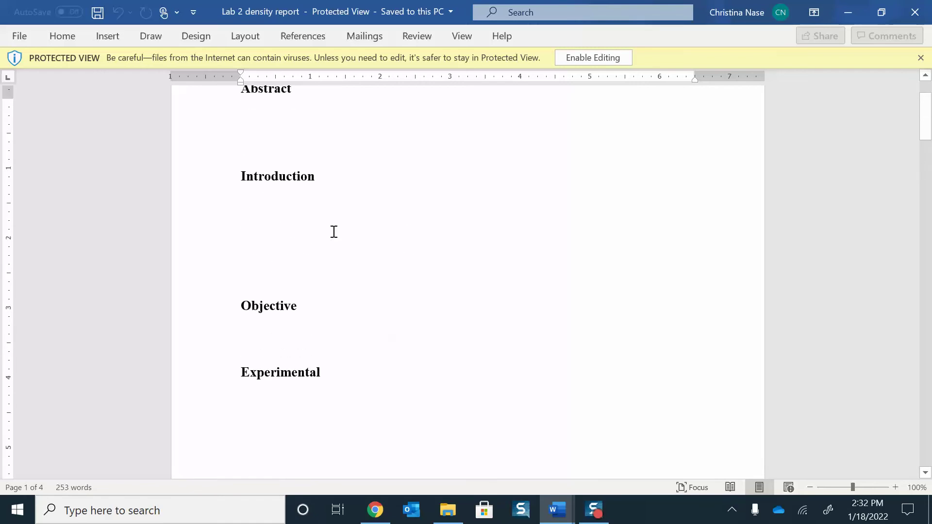
{"action": "scroll", "coordinate": [333, 231], "scroll_direction": "up", "scroll_amount": 1}
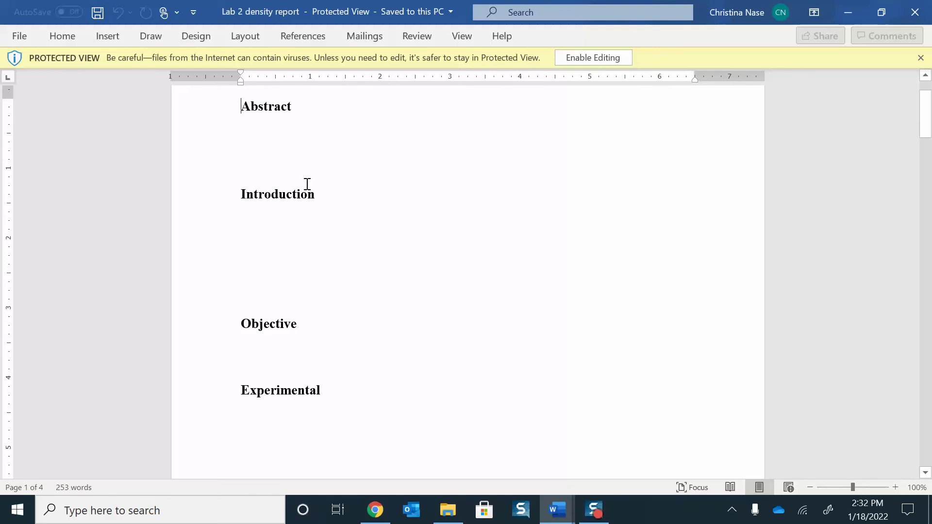
{"action": "scroll", "coordinate": [434, 272], "scroll_direction": "down", "scroll_amount": 3}
{"action": "scroll", "coordinate": [425, 272], "scroll_direction": "up", "scroll_amount": 3}
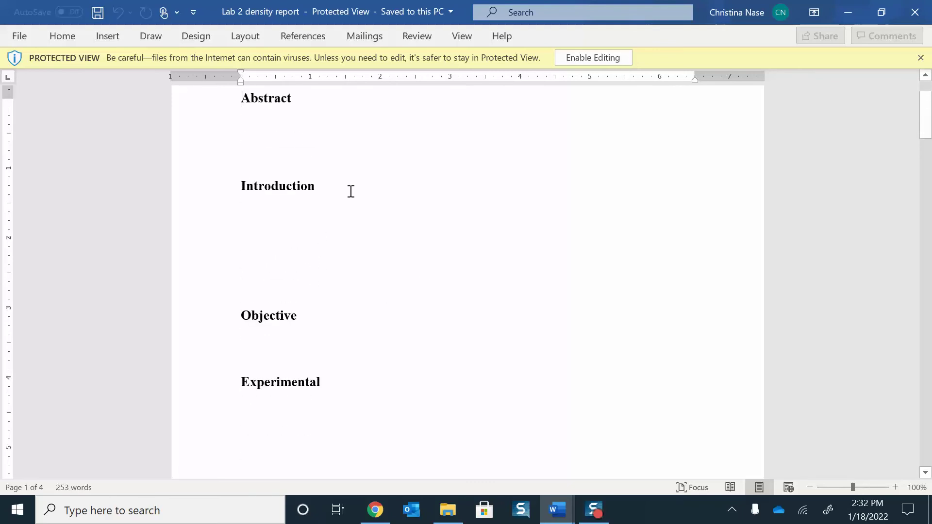
{"action": "scroll", "coordinate": [337, 238], "scroll_direction": "down", "scroll_amount": 4}
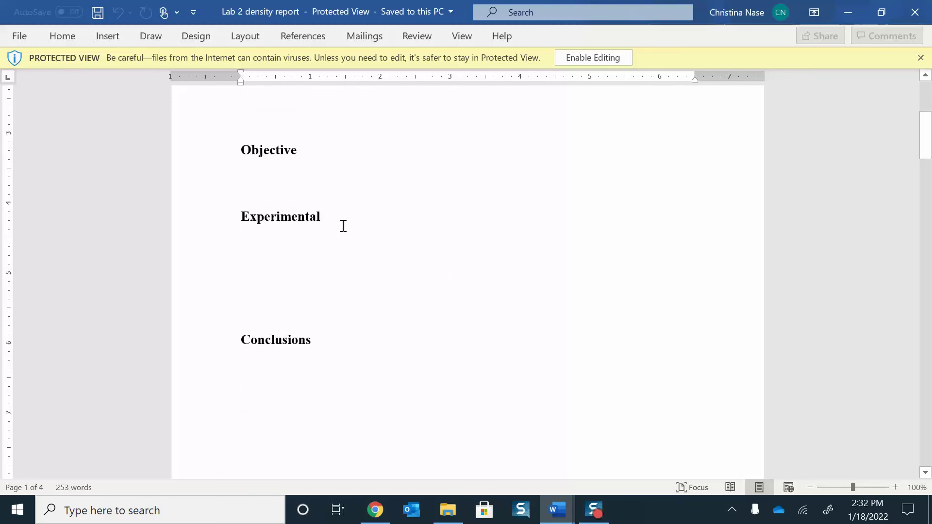
{"action": "scroll", "coordinate": [343, 225], "scroll_direction": "down", "scroll_amount": 4}
{"action": "scroll", "coordinate": [343, 231], "scroll_direction": "down", "scroll_amount": 4}
{"action": "scroll", "coordinate": [350, 241], "scroll_direction": "down", "scroll_amount": 1}
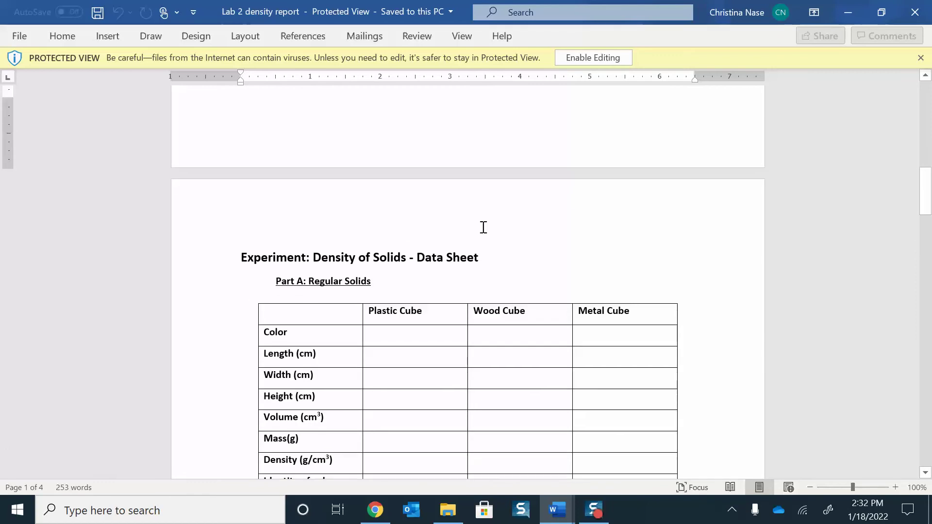
{"action": "scroll", "coordinate": [484, 228], "scroll_direction": "down", "scroll_amount": 3}
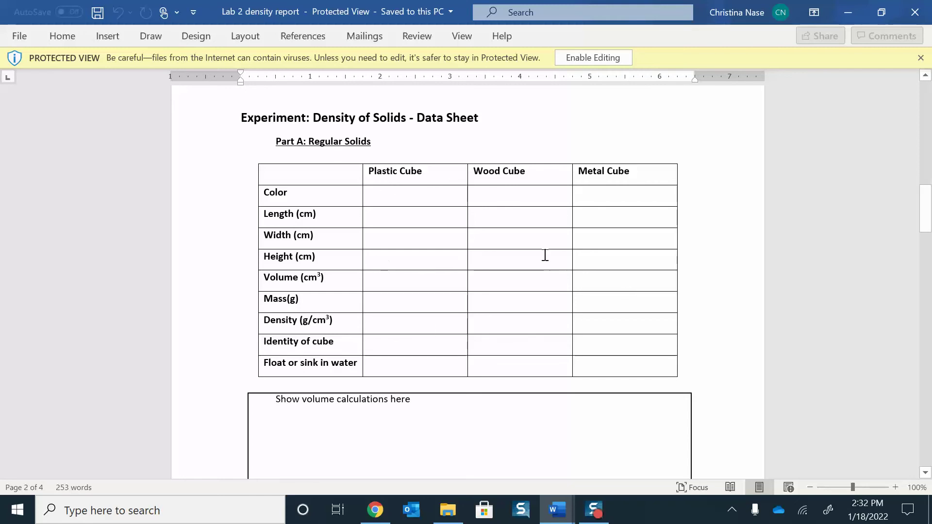
{"action": "scroll", "coordinate": [517, 190], "scroll_direction": "down", "scroll_amount": 2}
{"action": "scroll", "coordinate": [524, 204], "scroll_direction": "down", "scroll_amount": 5}
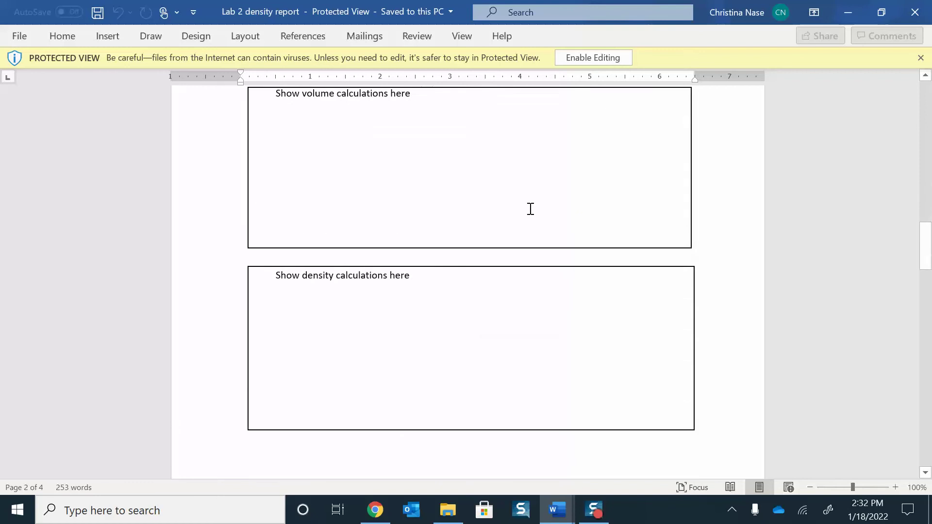
{"action": "scroll", "coordinate": [528, 209], "scroll_direction": "down", "scroll_amount": 7}
{"action": "scroll", "coordinate": [530, 215], "scroll_direction": "up", "scroll_amount": 4}
{"action": "scroll", "coordinate": [473, 219], "scroll_direction": "up", "scroll_amount": 4}
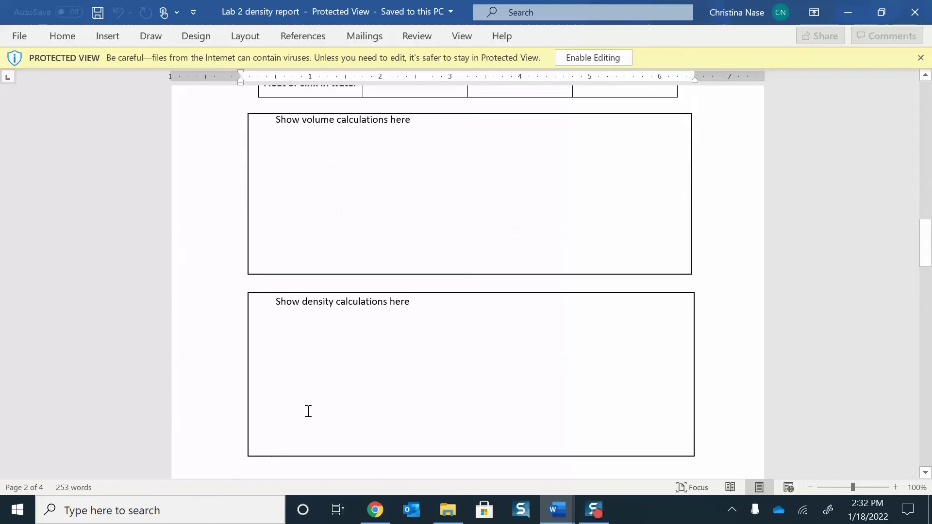
{"action": "scroll", "coordinate": [582, 360], "scroll_direction": "down", "scroll_amount": 6}
{"action": "scroll", "coordinate": [591, 358], "scroll_direction": "down", "scroll_amount": 7}
{"action": "scroll", "coordinate": [590, 358], "scroll_direction": "down", "scroll_amount": 1}
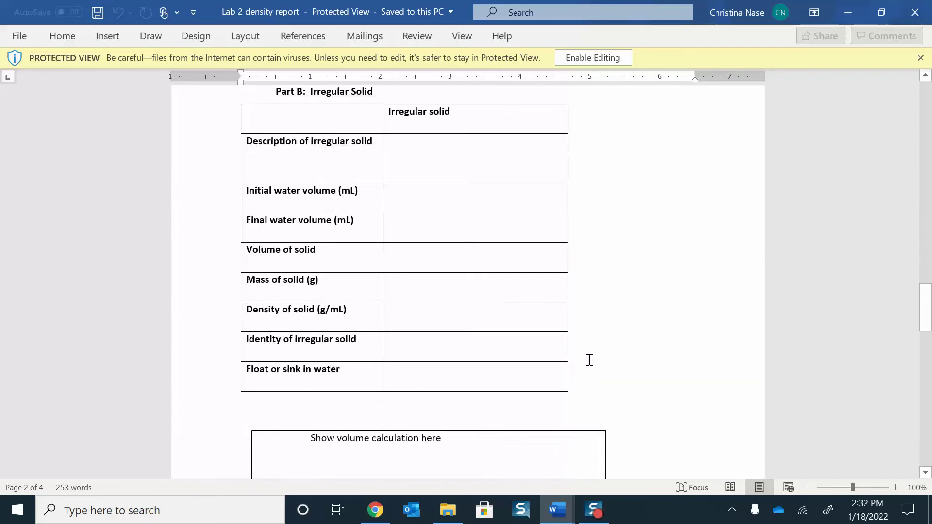
{"action": "scroll", "coordinate": [588, 357], "scroll_direction": "down", "scroll_amount": 4}
{"action": "scroll", "coordinate": [587, 358], "scroll_direction": "down", "scroll_amount": 4}
{"action": "scroll", "coordinate": [587, 358], "scroll_direction": "down", "scroll_amount": 6}
{"action": "scroll", "coordinate": [588, 362], "scroll_direction": "down", "scroll_amount": 3}
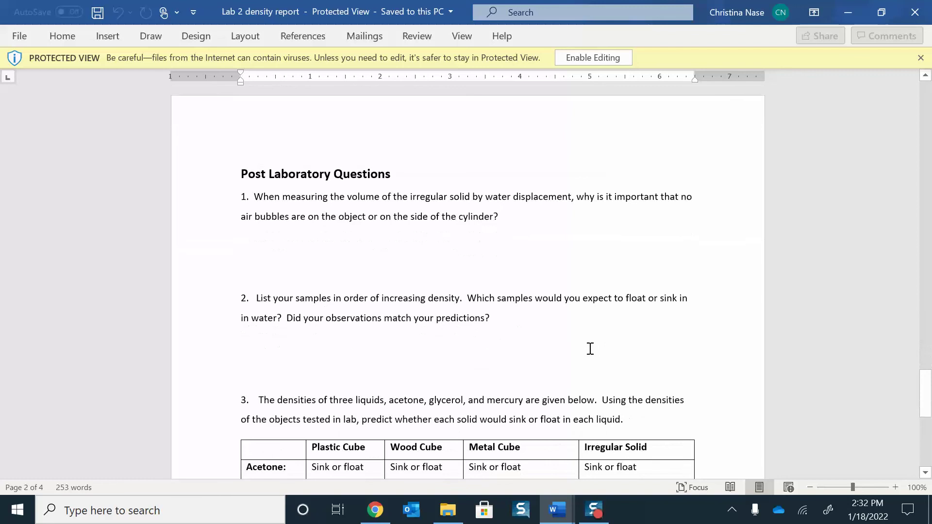
{"action": "scroll", "coordinate": [557, 319], "scroll_direction": "down", "scroll_amount": 2}
{"action": "scroll", "coordinate": [567, 336], "scroll_direction": "down", "scroll_amount": 3}
{"action": "scroll", "coordinate": [568, 334], "scroll_direction": "down", "scroll_amount": 3}
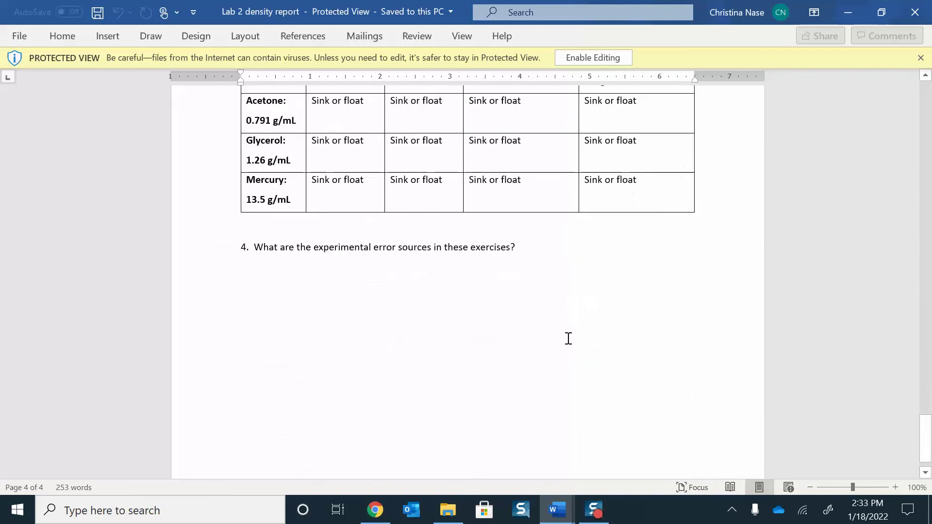
{"action": "scroll", "coordinate": [584, 275], "scroll_direction": "up", "scroll_amount": 3}
{"action": "scroll", "coordinate": [607, 356], "scroll_direction": "up", "scroll_amount": 6}
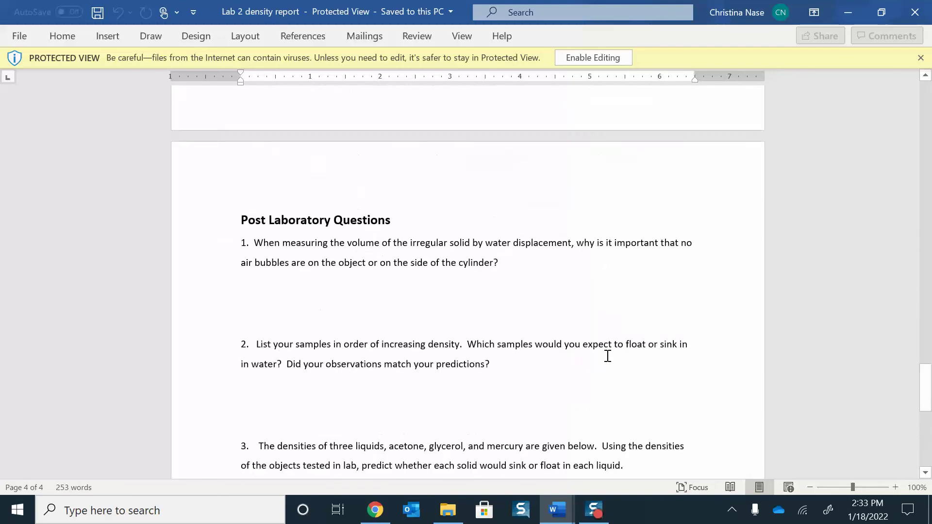
{"action": "scroll", "coordinate": [604, 320], "scroll_direction": "up", "scroll_amount": 15}
{"action": "scroll", "coordinate": [601, 280], "scroll_direction": "up", "scroll_amount": 7}
{"action": "scroll", "coordinate": [601, 281], "scroll_direction": "up", "scroll_amount": 3}
{"action": "scroll", "coordinate": [602, 281], "scroll_direction": "up", "scroll_amount": 7}
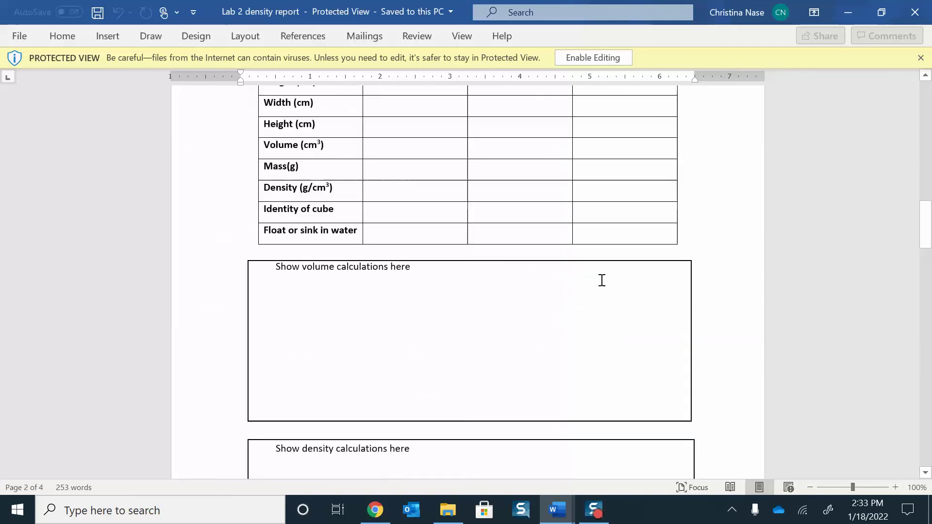
{"action": "scroll", "coordinate": [601, 280], "scroll_direction": "up", "scroll_amount": 2}
{"action": "scroll", "coordinate": [602, 280], "scroll_direction": "up", "scroll_amount": 3}
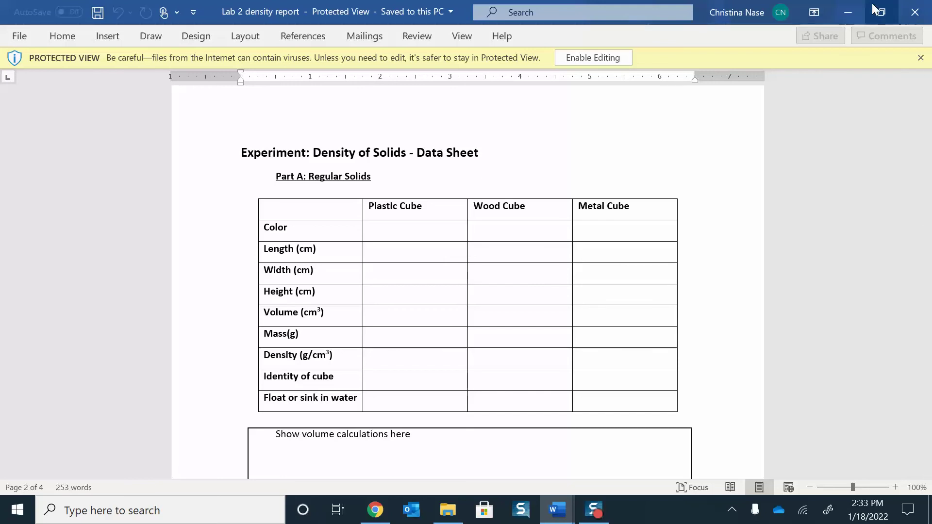
- Minimize the Lab 2 report and return to Blackboard's Course Content week folders
{"action": "left_click", "coordinate": [848, 11]}
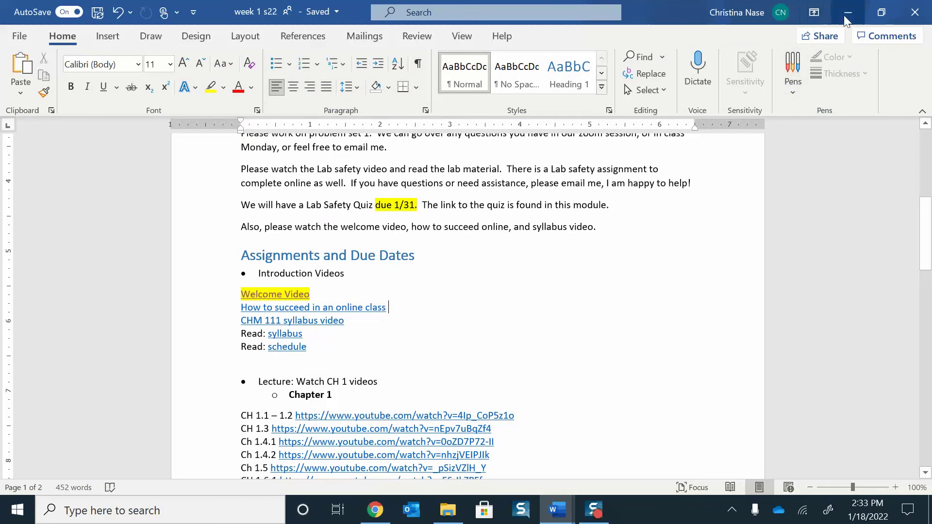
{"action": "left_click", "coordinate": [375, 509]}
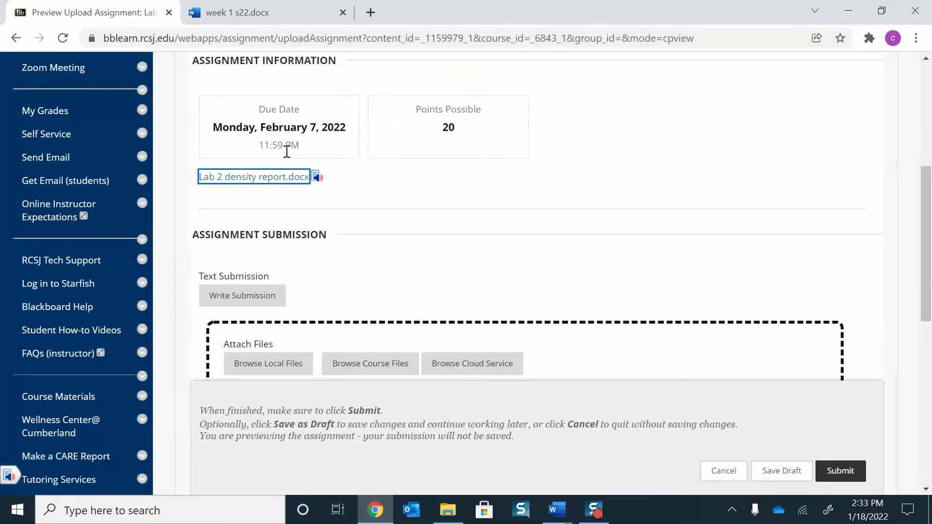
{"action": "scroll", "coordinate": [541, 242], "scroll_direction": "up", "scroll_amount": 3}
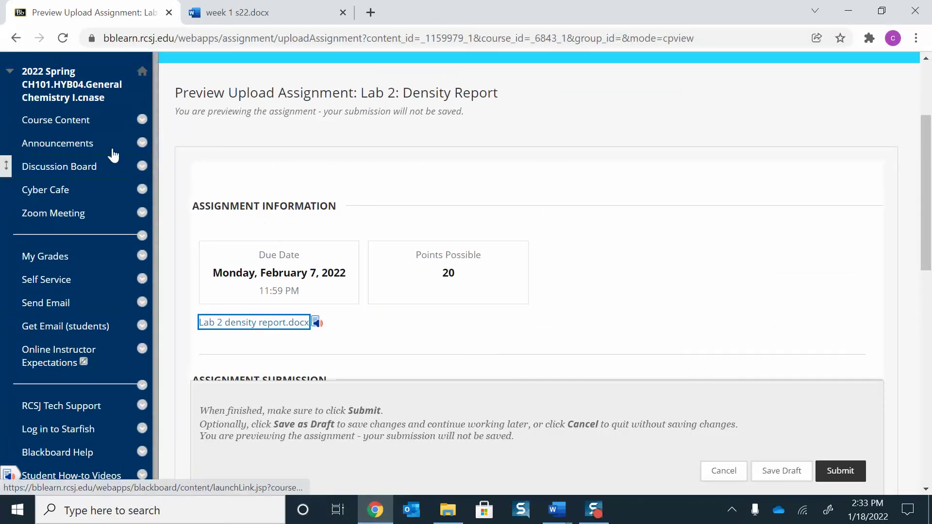
{"action": "left_click", "coordinate": [86, 119]}
{"action": "scroll", "coordinate": [340, 164], "scroll_direction": "down", "scroll_amount": 4}
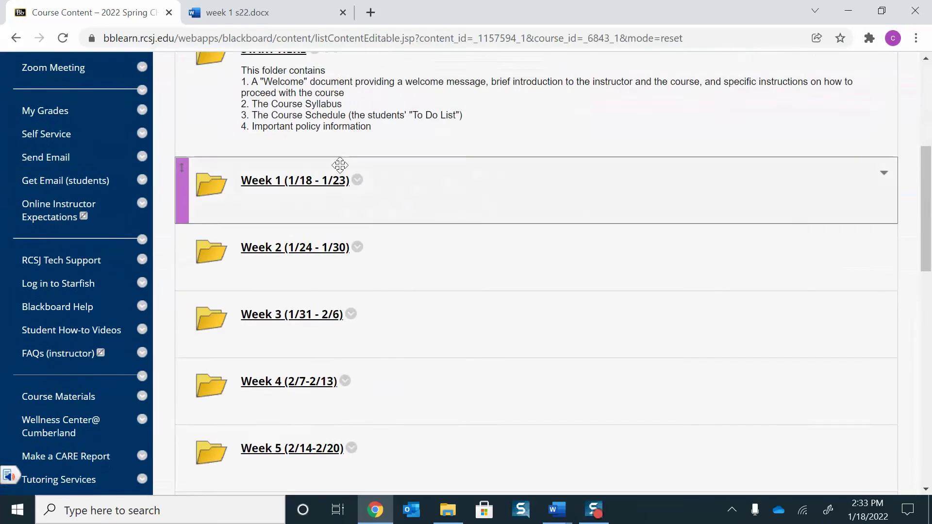
{"action": "scroll", "coordinate": [316, 319], "scroll_direction": "down", "scroll_amount": 2}
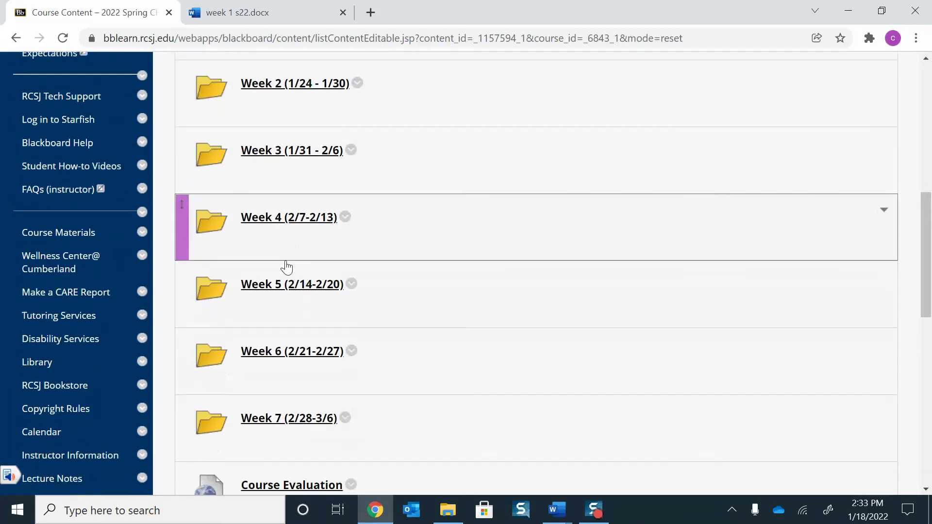
{"action": "scroll", "coordinate": [285, 264], "scroll_direction": "down", "scroll_amount": 1}
{"action": "scroll", "coordinate": [73, 215], "scroll_direction": "down", "scroll_amount": 4}
{"action": "scroll", "coordinate": [77, 219], "scroll_direction": "down", "scroll_amount": 2}
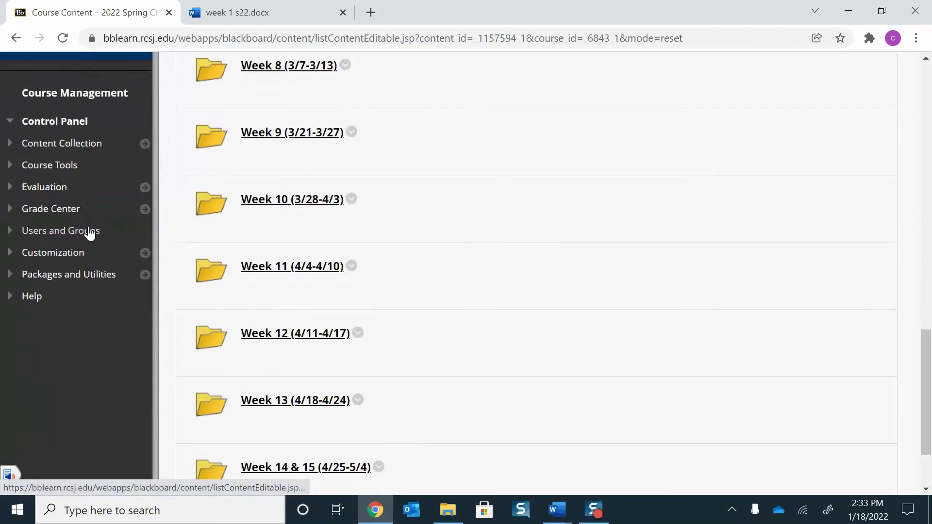
{"action": "scroll", "coordinate": [90, 233], "scroll_direction": "up", "scroll_amount": 4}
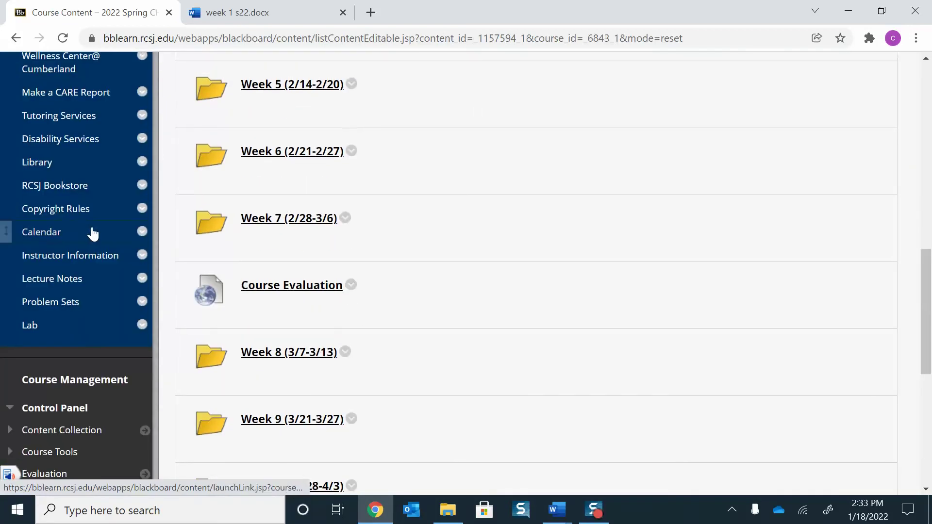
- Browse the Lab, Problem Sets and Lecture Notes areas, then open START HERE from Course Content
{"action": "left_click", "coordinate": [28, 328]}
{"action": "scroll", "coordinate": [410, 339], "scroll_direction": "down", "scroll_amount": 5}
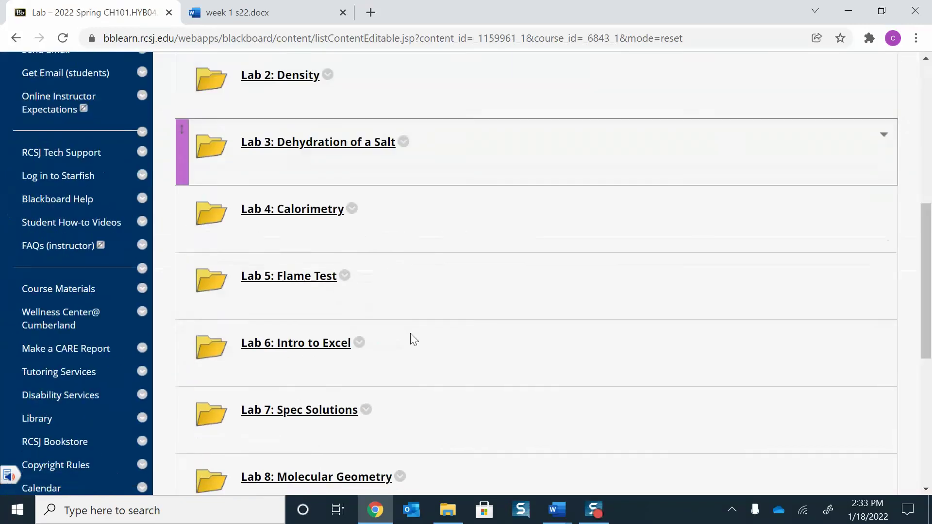
{"action": "scroll", "coordinate": [410, 333], "scroll_direction": "up", "scroll_amount": 1}
{"action": "scroll", "coordinate": [408, 330], "scroll_direction": "up", "scroll_amount": 2}
{"action": "scroll", "coordinate": [408, 329], "scroll_direction": "down", "scroll_amount": 4}
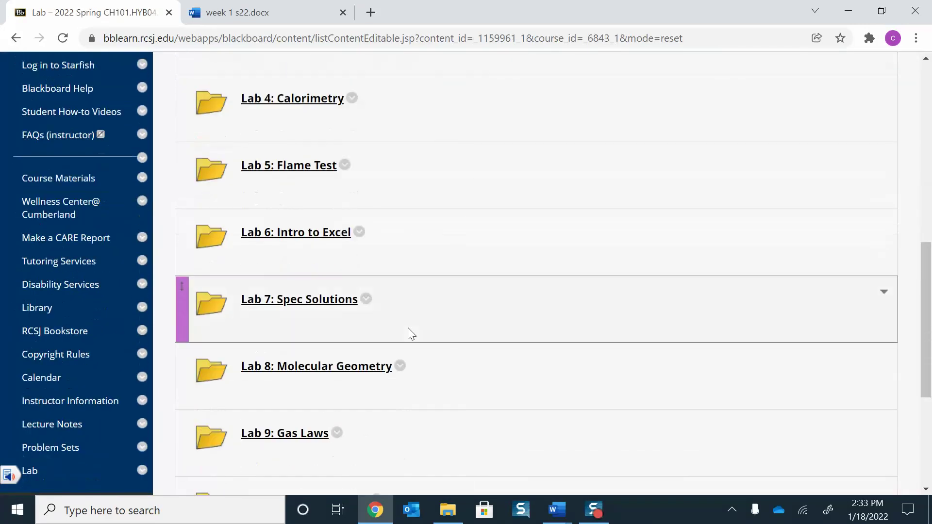
{"action": "scroll", "coordinate": [407, 332], "scroll_direction": "down", "scroll_amount": 1}
{"action": "left_click", "coordinate": [64, 376]}
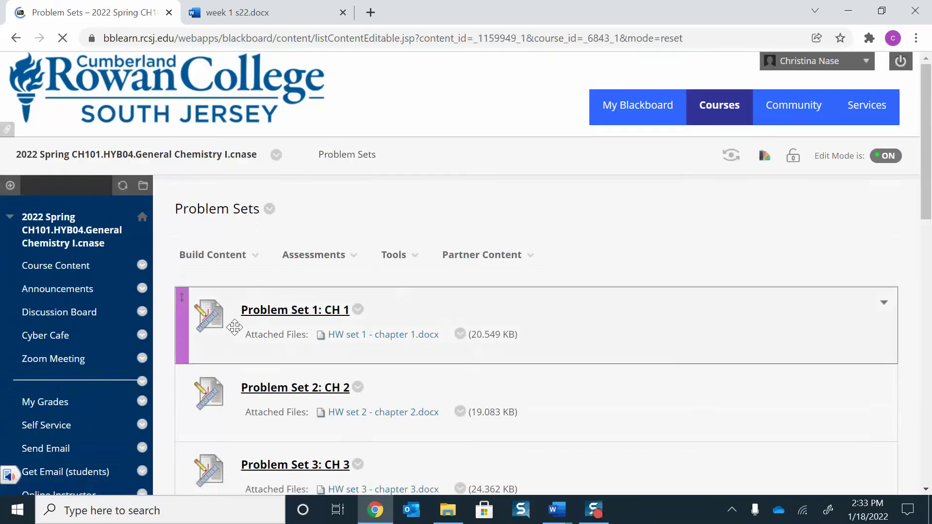
{"action": "scroll", "coordinate": [96, 383], "scroll_direction": "down", "scroll_amount": 3}
{"action": "scroll", "coordinate": [96, 383], "scroll_direction": "down", "scroll_amount": 4}
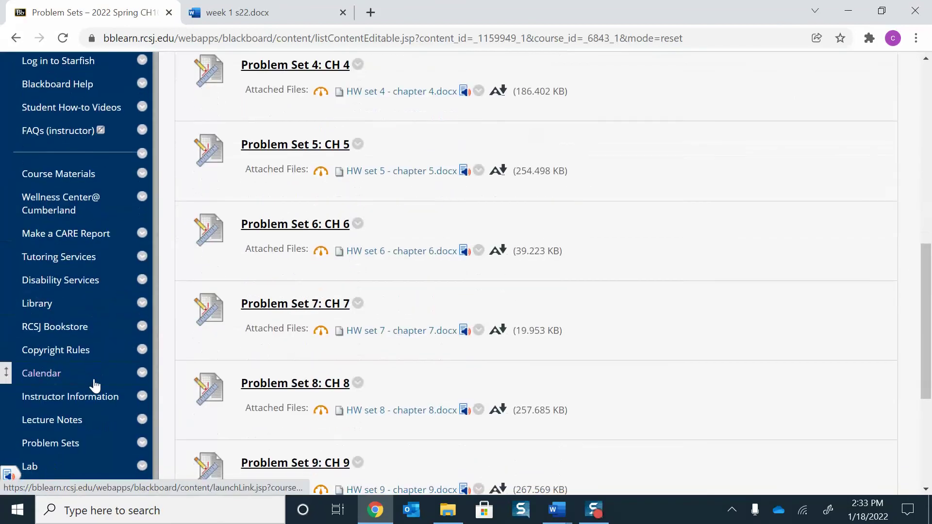
{"action": "scroll", "coordinate": [95, 383], "scroll_direction": "down", "scroll_amount": 2}
{"action": "left_click", "coordinate": [69, 289]}
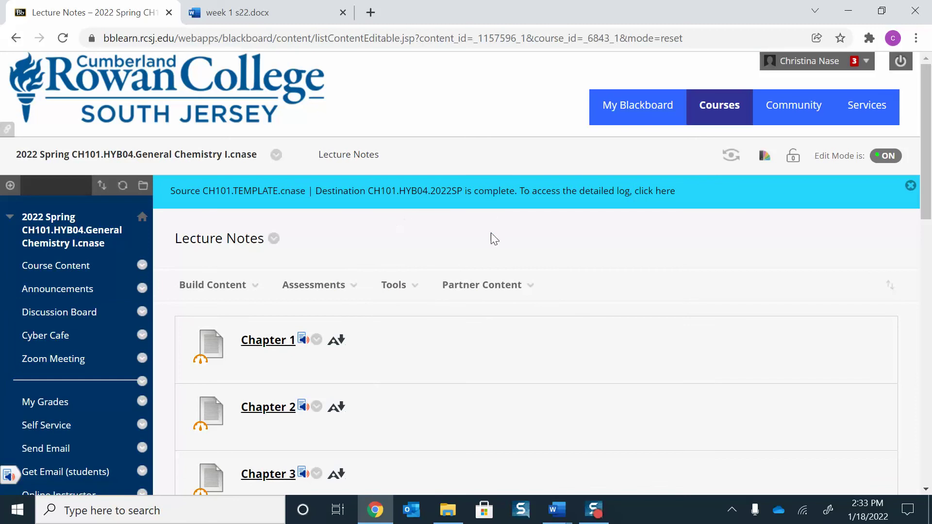
{"action": "scroll", "coordinate": [490, 248], "scroll_direction": "down", "scroll_amount": 2}
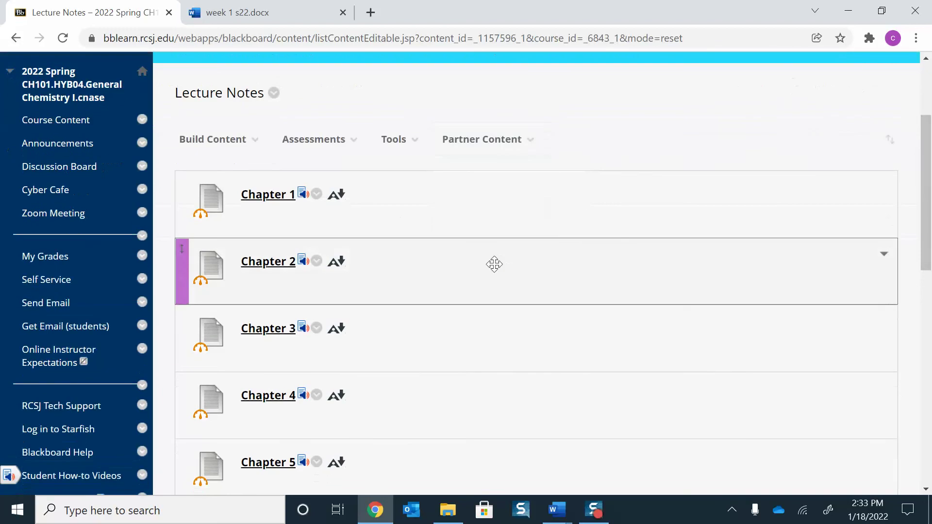
{"action": "scroll", "coordinate": [490, 264], "scroll_direction": "up", "scroll_amount": 1}
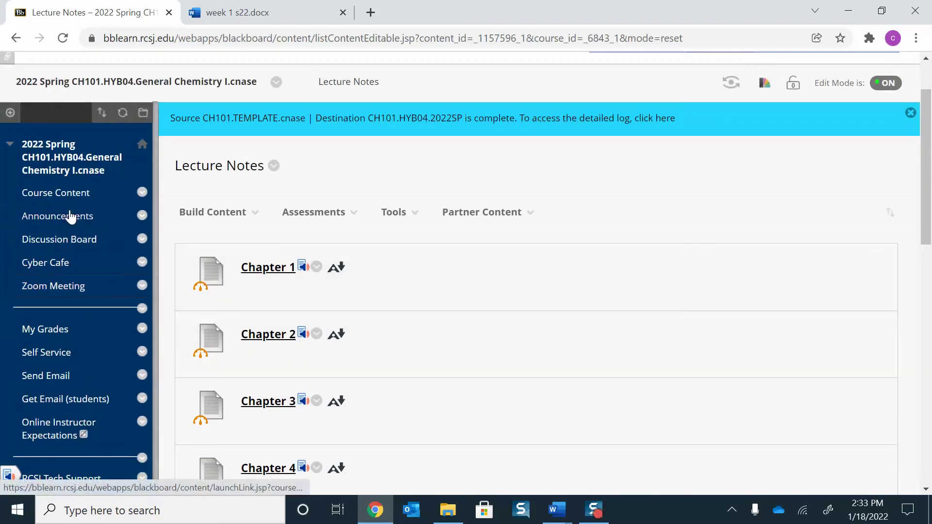
{"action": "left_click", "coordinate": [67, 196]}
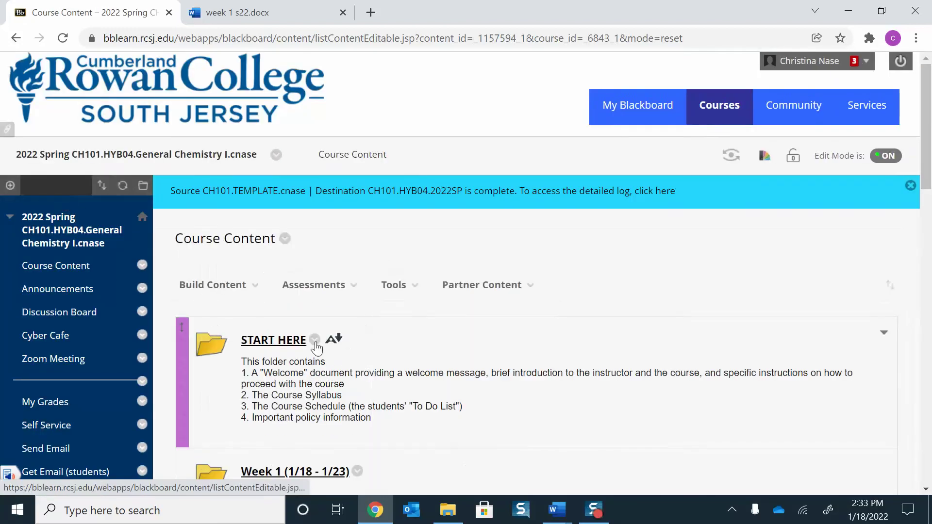
{"action": "scroll", "coordinate": [350, 333], "scroll_direction": "down", "scroll_amount": 2}
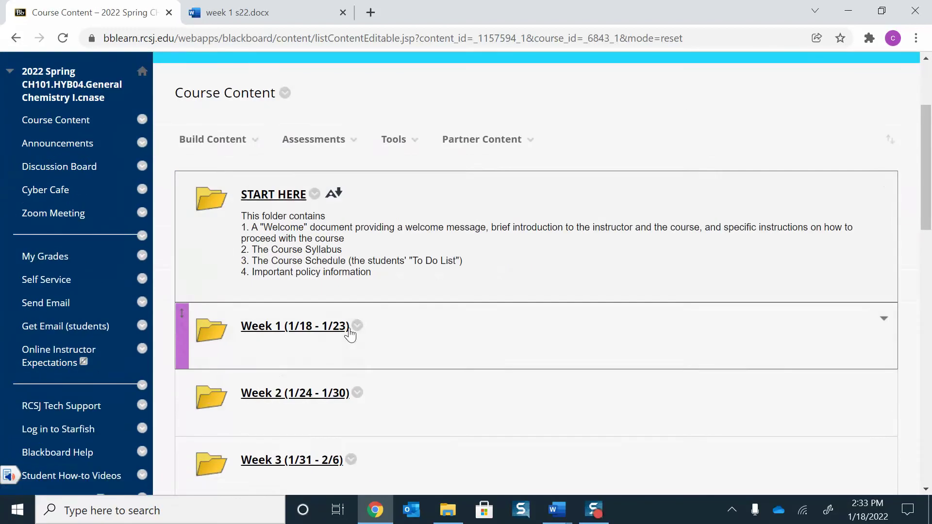
{"action": "left_click", "coordinate": [281, 195]}
{"action": "scroll", "coordinate": [272, 205], "scroll_direction": "down", "scroll_amount": 2}
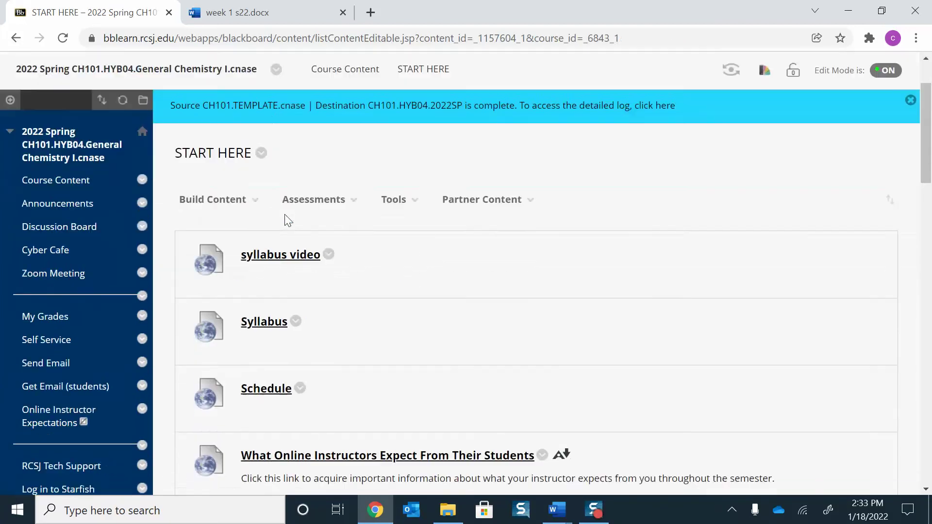
{"action": "scroll", "coordinate": [279, 287], "scroll_direction": "down", "scroll_amount": 1}
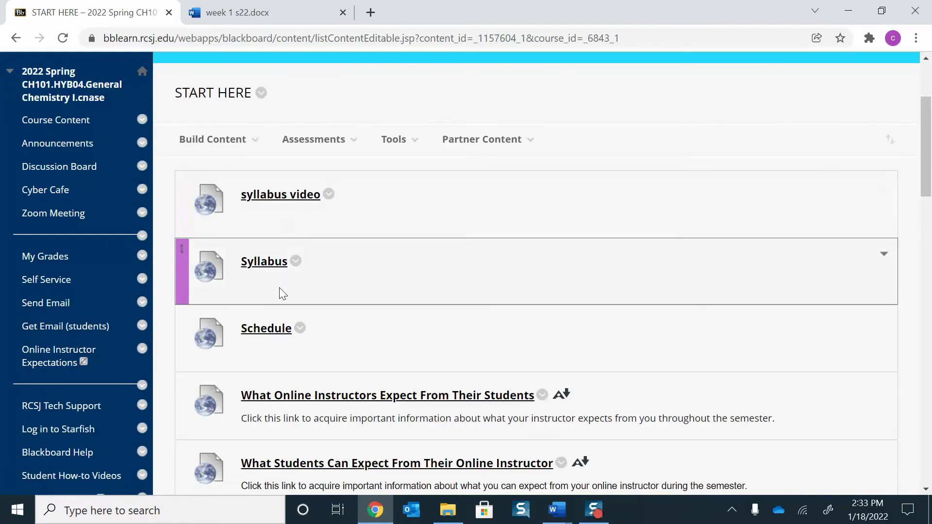
- Open the Schedule link to view the Spring 2022 CHM 111 hybrid schedule table
{"action": "left_click", "coordinate": [266, 331]}
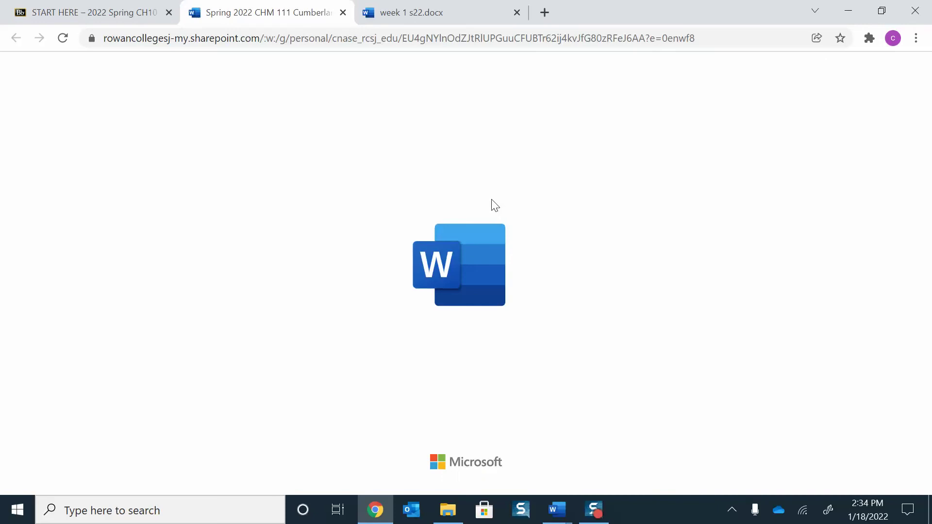
{"action": "scroll", "coordinate": [746, 297], "scroll_direction": "down", "scroll_amount": 1}
{"action": "scroll", "coordinate": [745, 297], "scroll_direction": "down", "scroll_amount": 2}
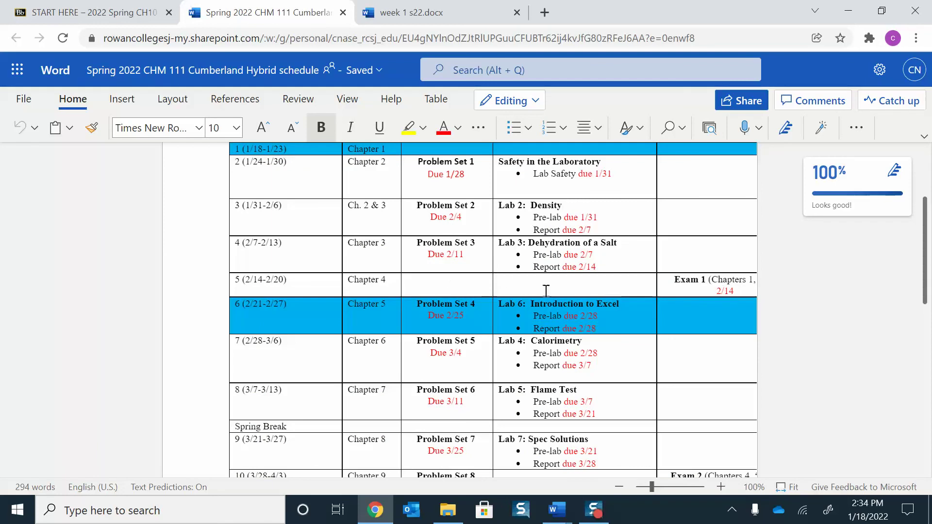
{"action": "scroll", "coordinate": [735, 284], "scroll_direction": "down", "scroll_amount": 3}
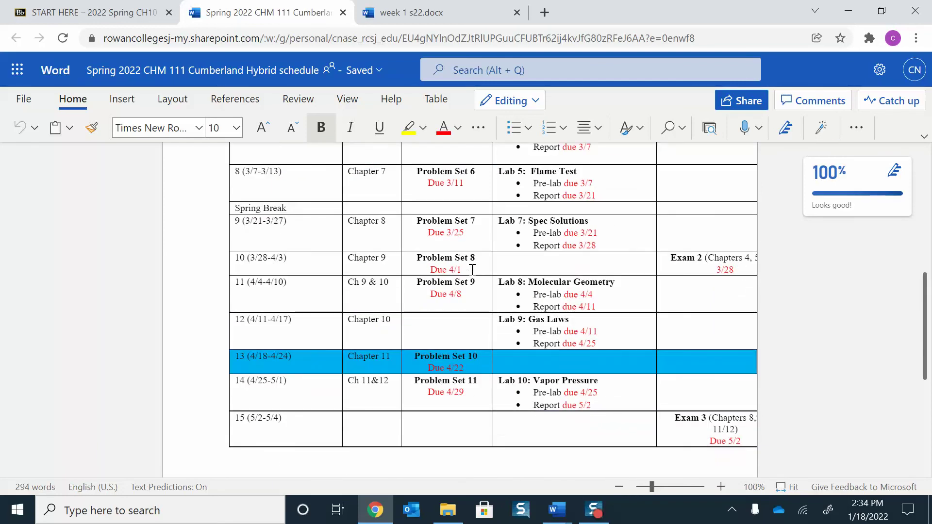
{"action": "scroll", "coordinate": [502, 287], "scroll_direction": "up", "scroll_amount": 3}
{"action": "scroll", "coordinate": [524, 298], "scroll_direction": "up", "scroll_amount": 3}
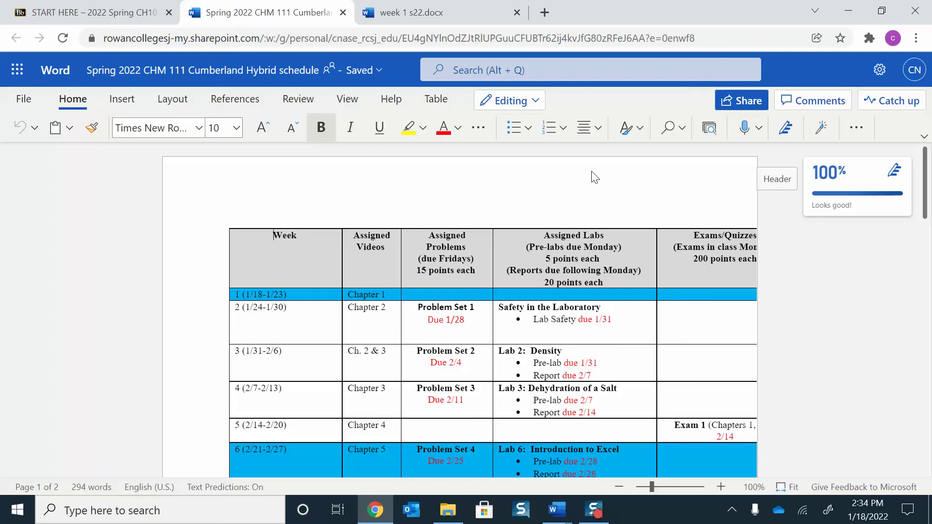
{"action": "scroll", "coordinate": [594, 177], "scroll_direction": "down", "scroll_amount": 5}
{"action": "scroll", "coordinate": [601, 199], "scroll_direction": "down", "scroll_amount": 3}
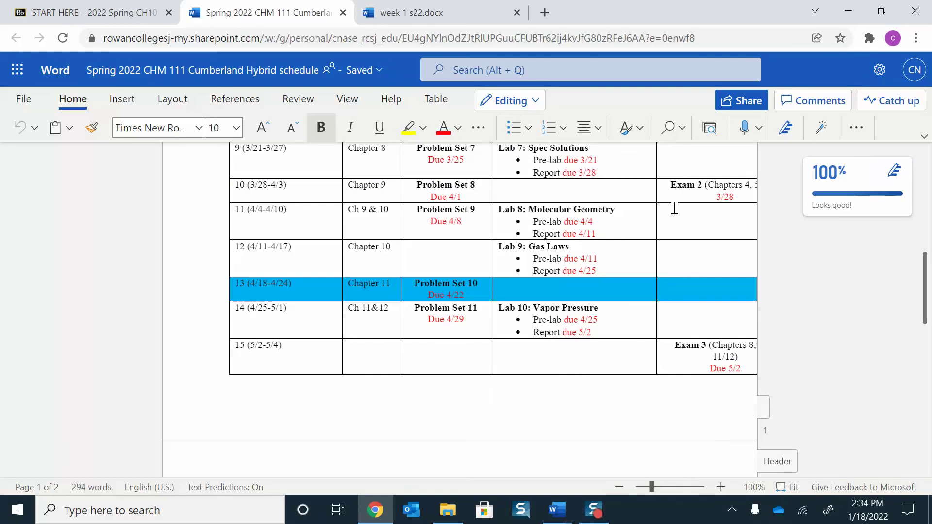
{"action": "scroll", "coordinate": [674, 209], "scroll_direction": "up", "scroll_amount": 3}
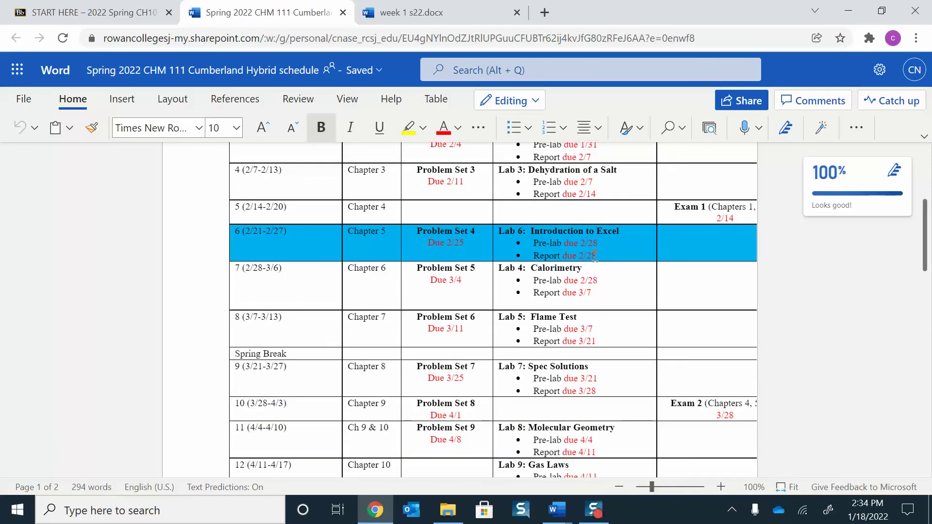
- Return to the Blackboard START HERE tab and open the Lecture Notes chapter list
{"action": "left_click", "coordinate": [129, 8]}
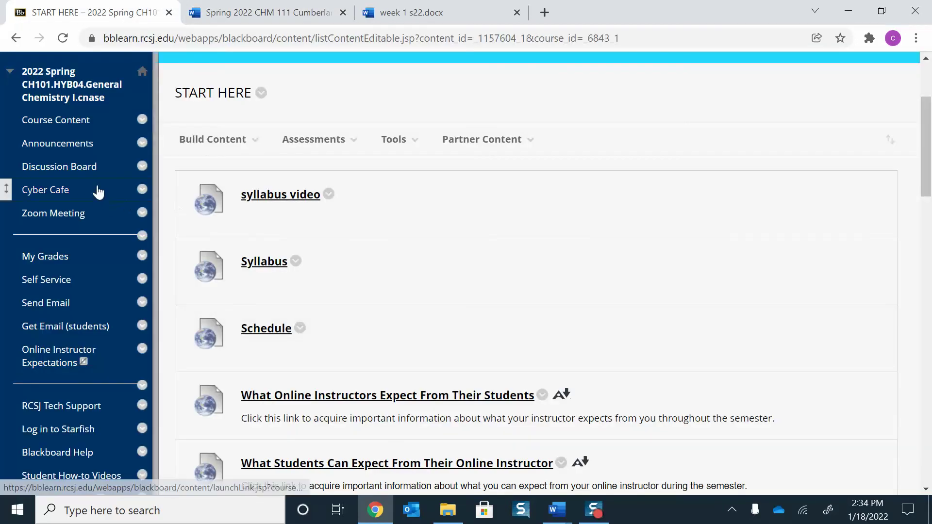
{"action": "scroll", "coordinate": [95, 192], "scroll_direction": "down", "scroll_amount": 5}
{"action": "scroll", "coordinate": [96, 192], "scroll_direction": "down", "scroll_amount": 1}
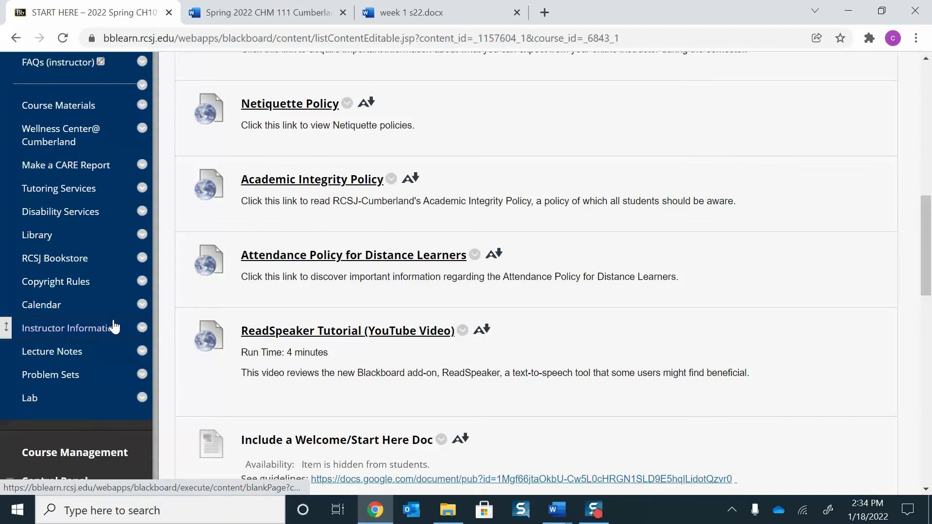
{"action": "left_click", "coordinate": [71, 352]}
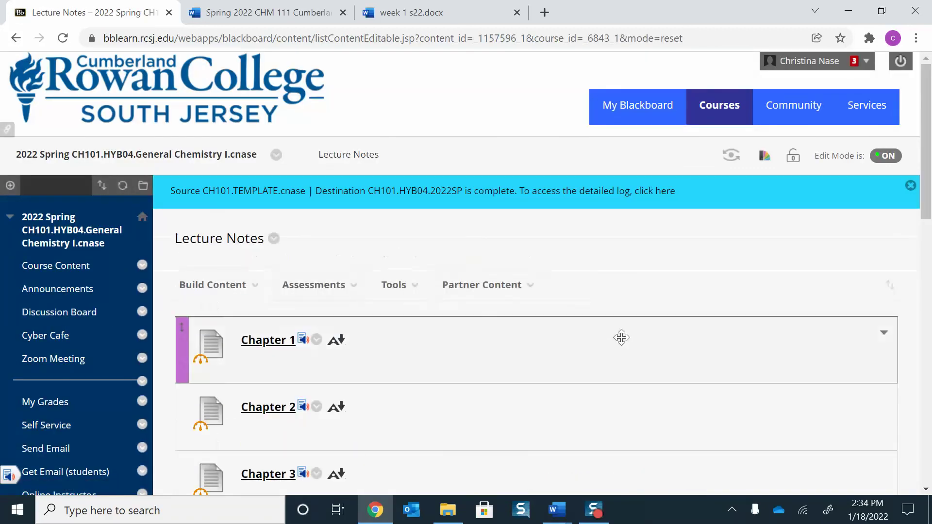
{"action": "scroll", "coordinate": [621, 337], "scroll_direction": "down", "scroll_amount": 6}
{"action": "scroll", "coordinate": [618, 340], "scroll_direction": "down", "scroll_amount": 2}
{"action": "scroll", "coordinate": [614, 347], "scroll_direction": "down", "scroll_amount": 3}
{"action": "scroll", "coordinate": [597, 351], "scroll_direction": "up", "scroll_amount": 8}
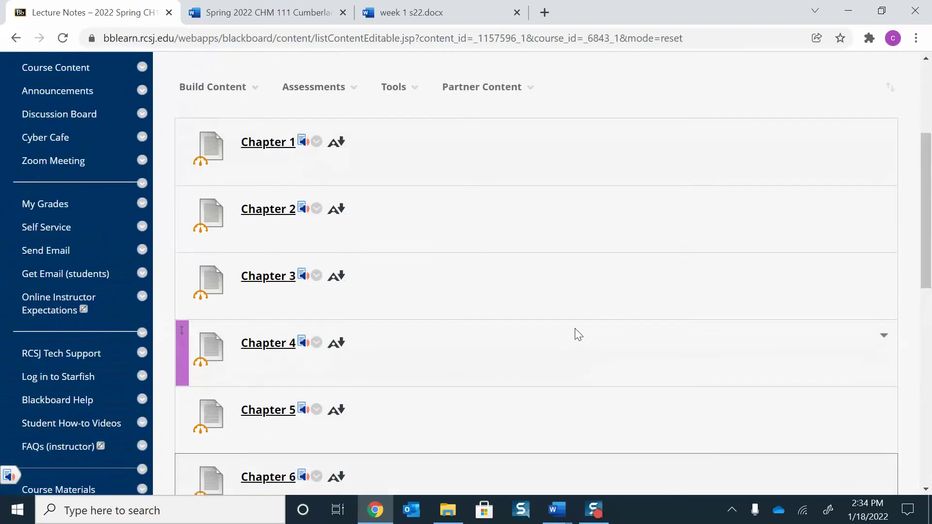
{"action": "scroll", "coordinate": [574, 334], "scroll_direction": "up", "scroll_amount": 3}
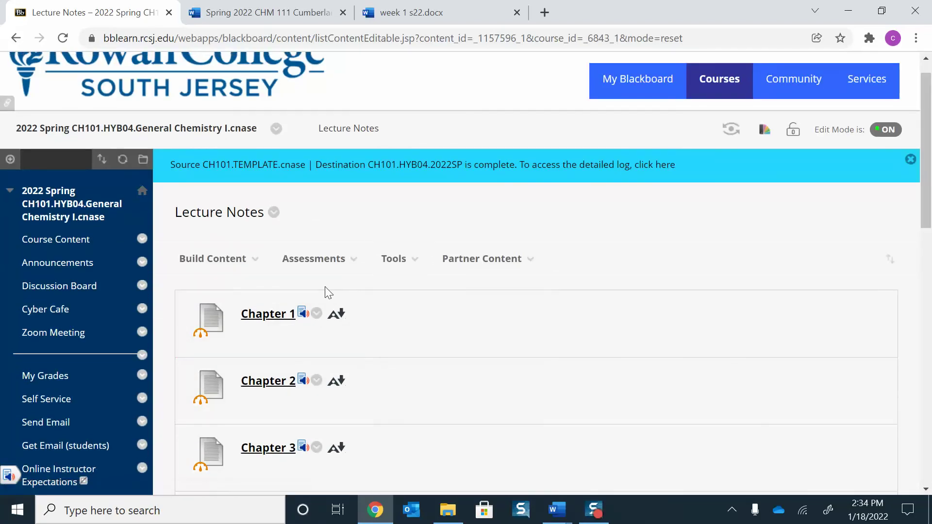